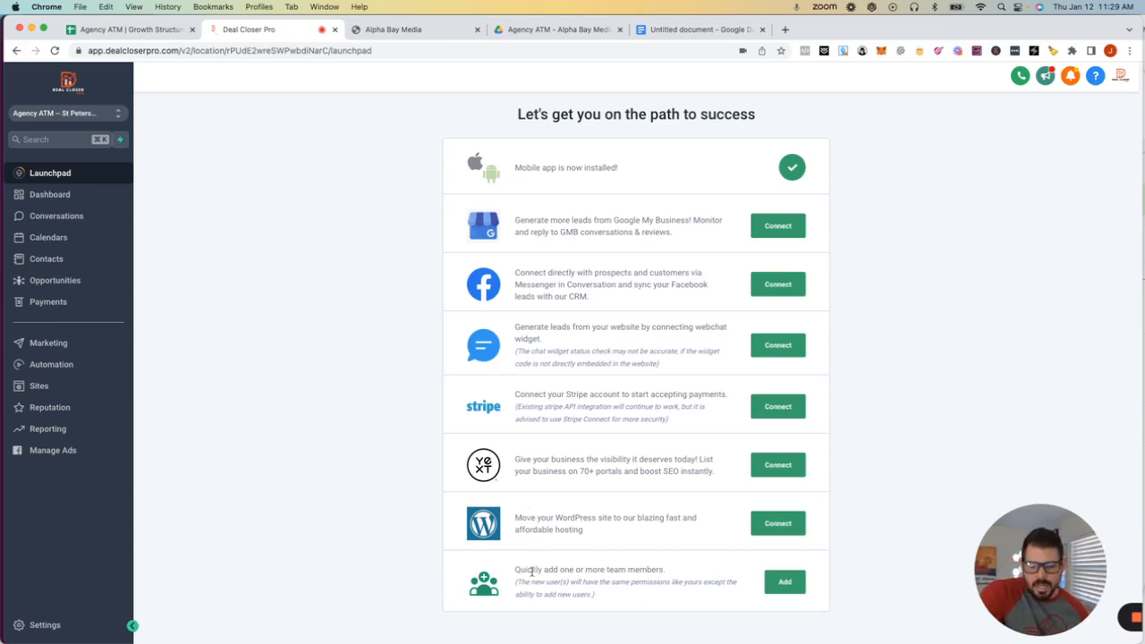
- Highlight the Launchpad's team-members line, then go to Settings' Business Profile page
left_click_drag(515, 570, 674, 575)
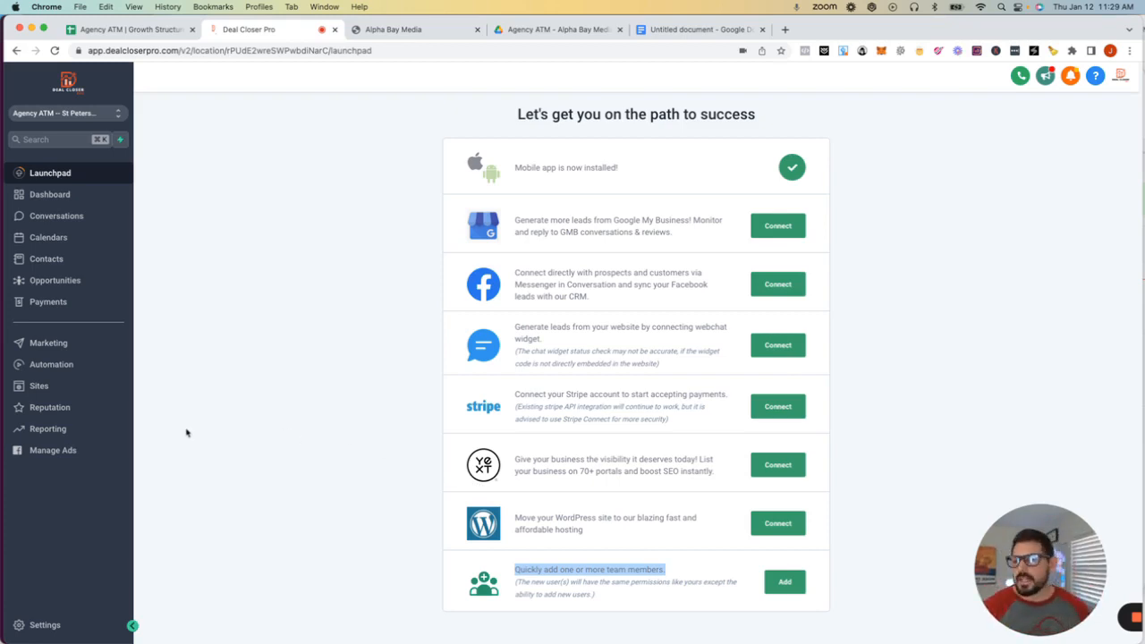
left_click(40, 626)
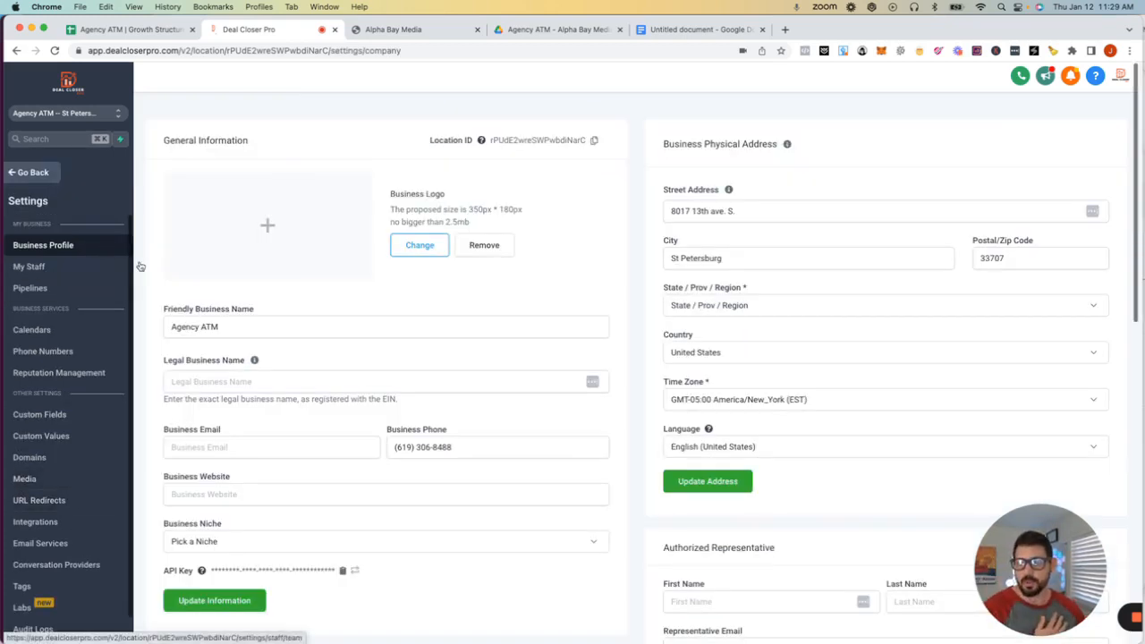
scroll(544, 298, "down", 3)
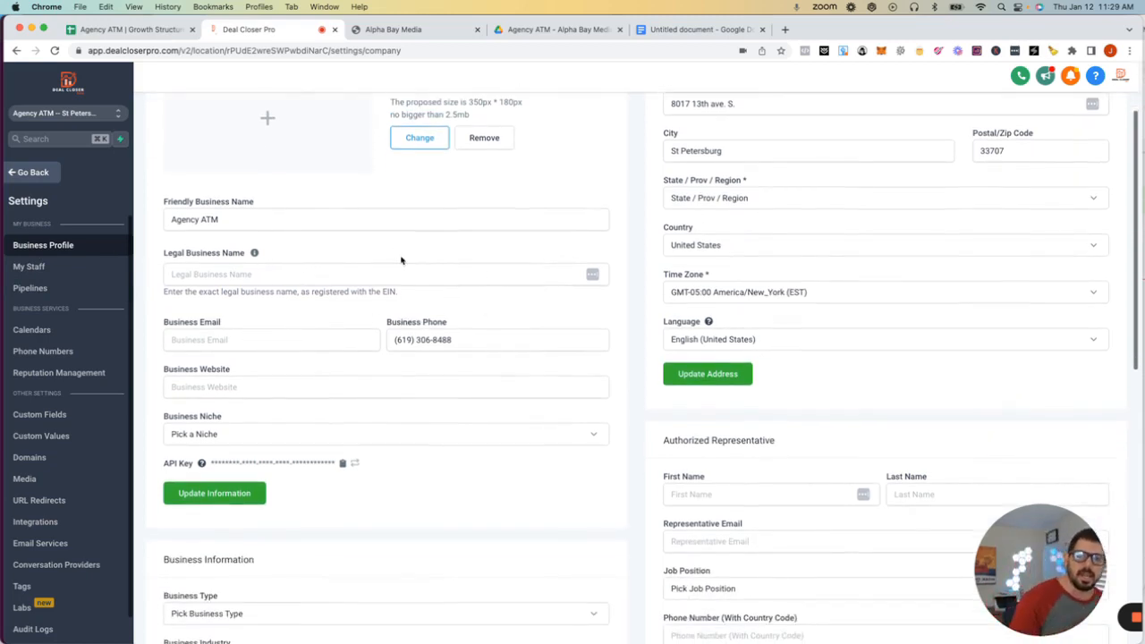
scroll(537, 242, "up", 1)
scroll(807, 314, "down", 8)
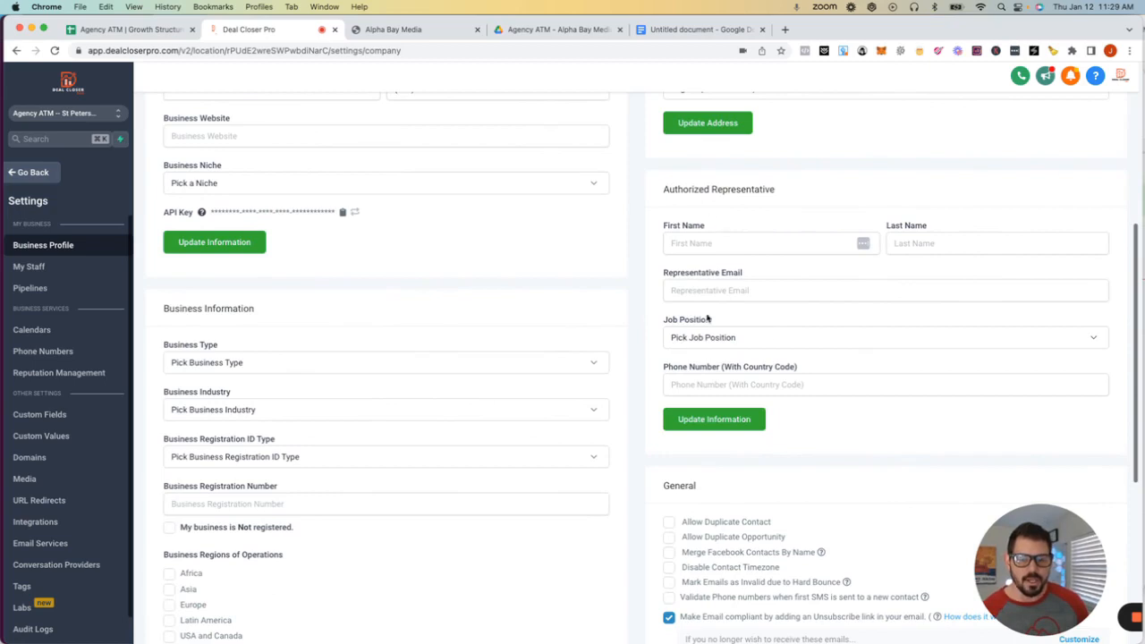
scroll(507, 321, "down", 3)
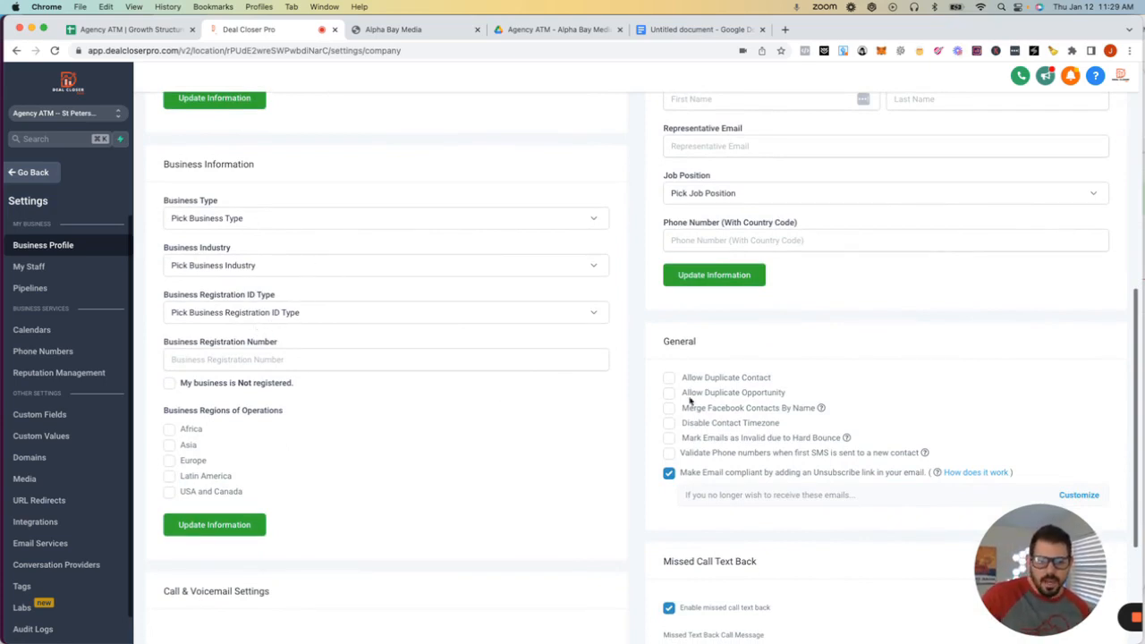
scroll(689, 401, "down", 2)
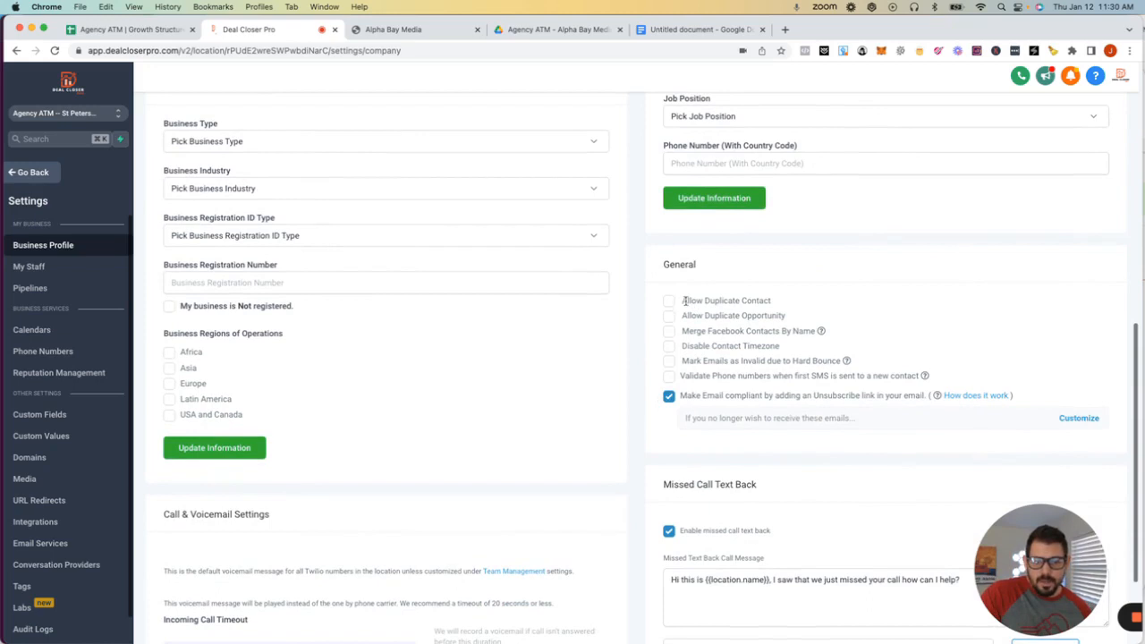
left_click_drag(682, 302, 774, 306)
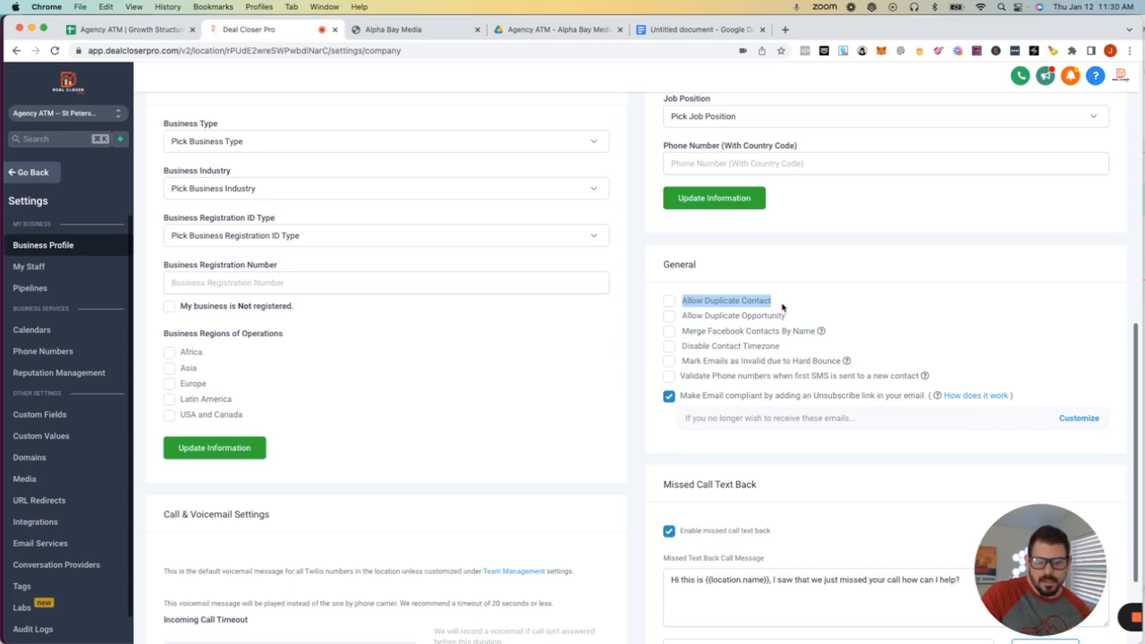
left_click(783, 308)
left_click_drag(681, 315, 787, 317)
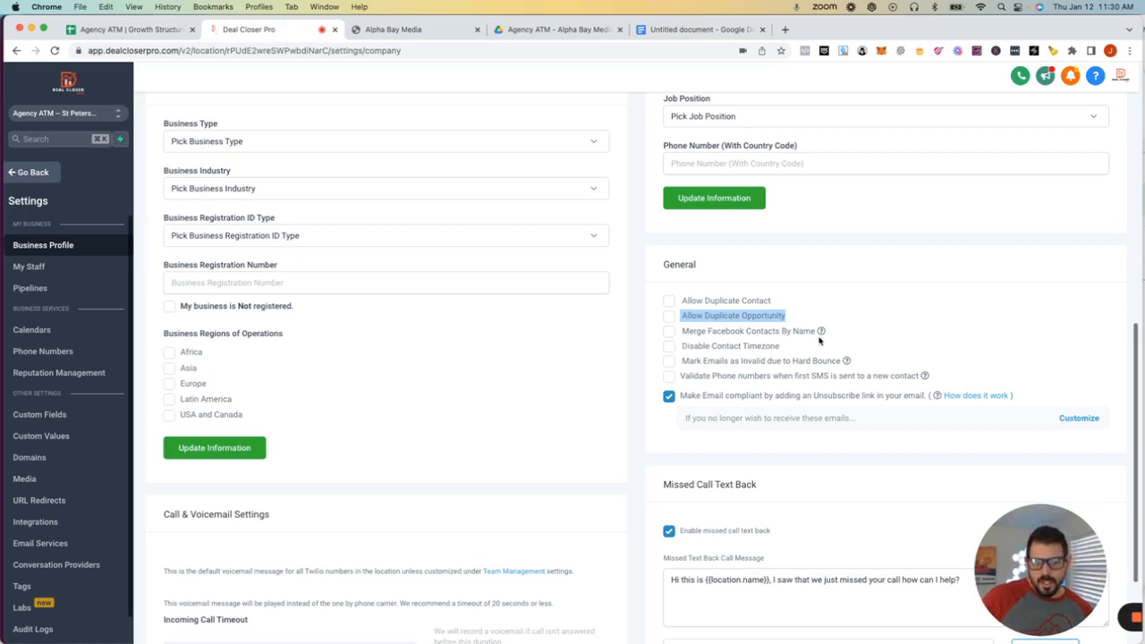
mouse_move(822, 331)
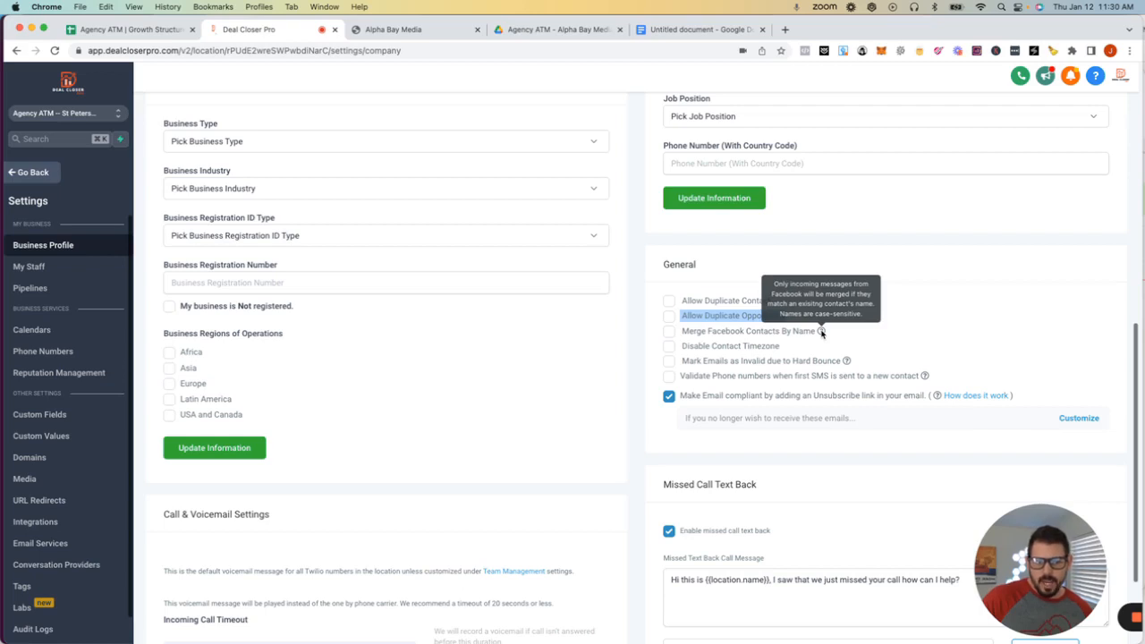
- Enable 'Validate Phone numbers when first SMS is sent' and leave hard-bounce email marking unchecked
left_click(670, 361)
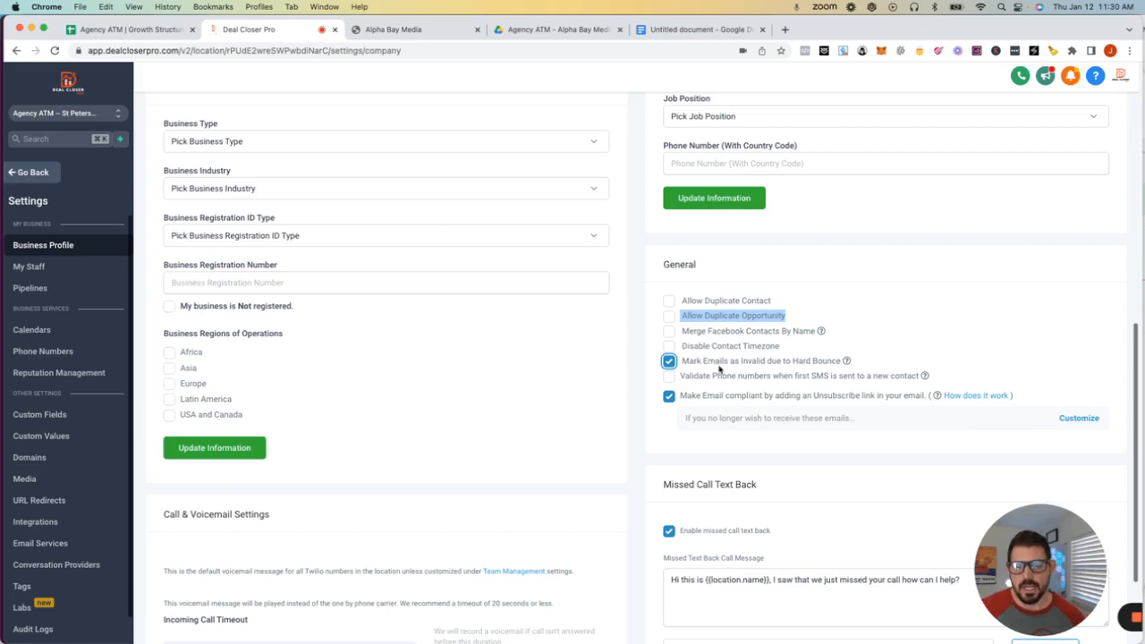
mouse_move(846, 362)
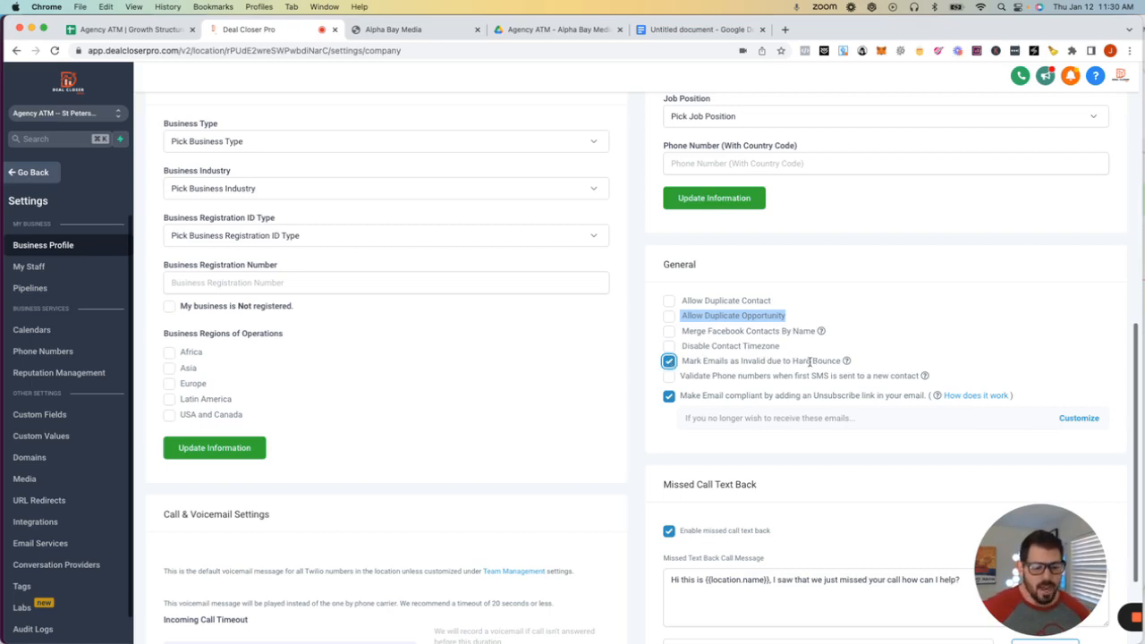
left_click(670, 362)
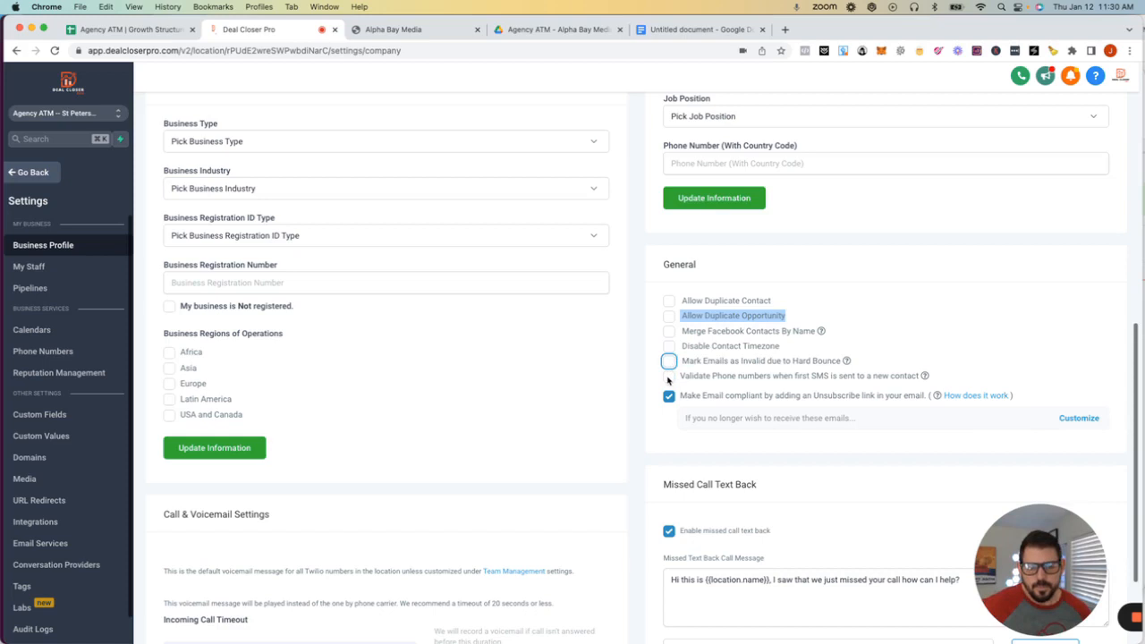
left_click(668, 377)
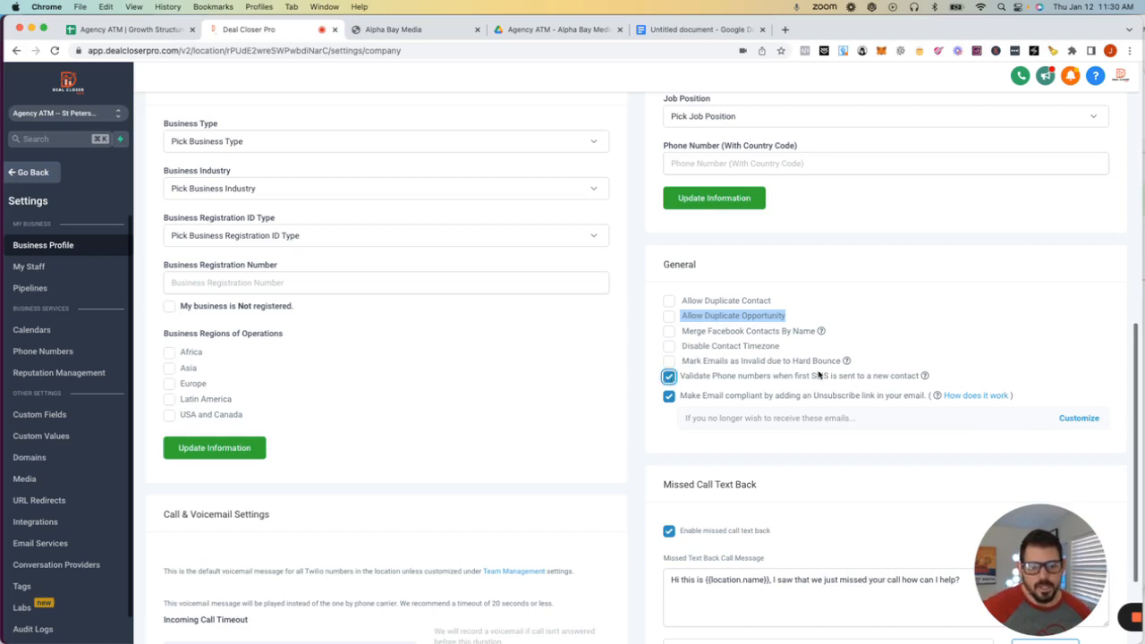
mouse_move(928, 376)
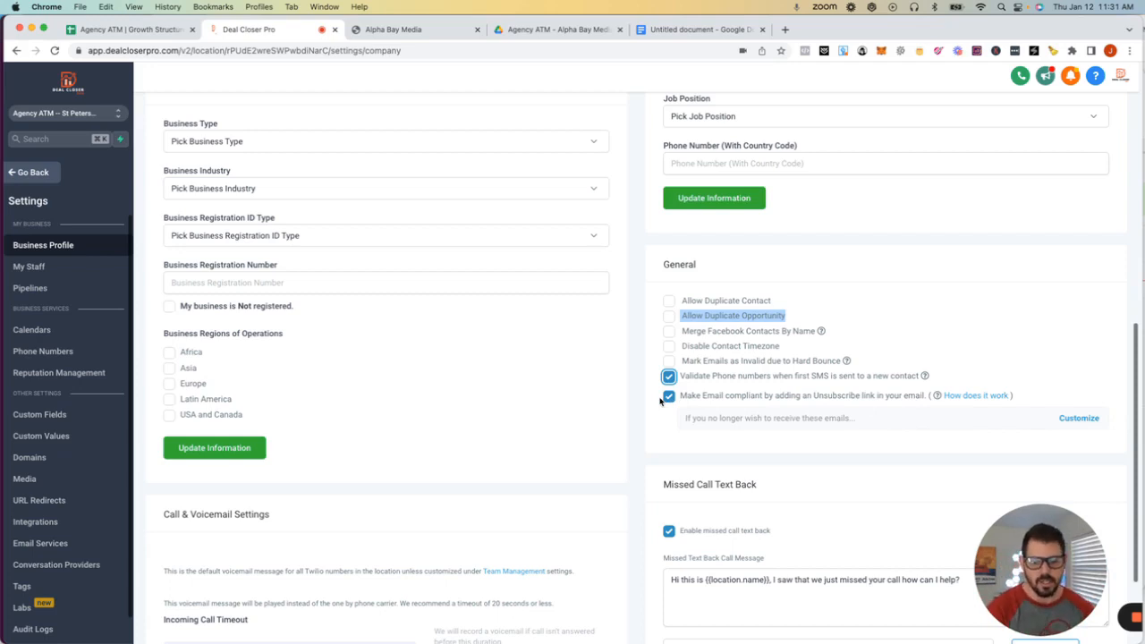
scroll(662, 399, "down", 3)
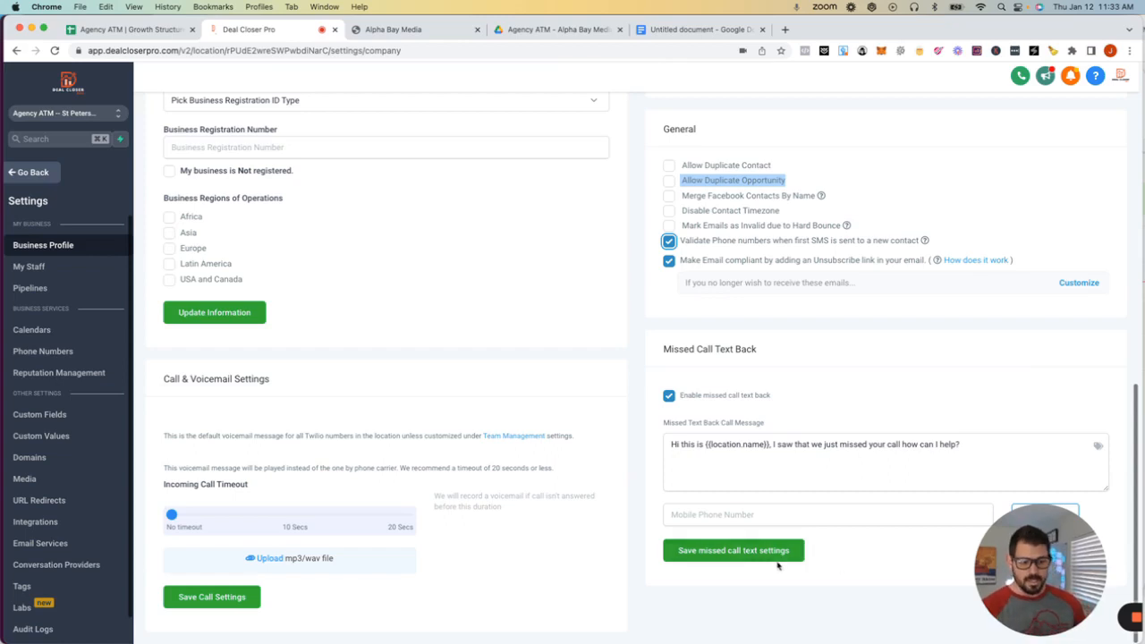
- Go to the Settings Custom Values page listing the account's ten custom values
left_click(672, 446)
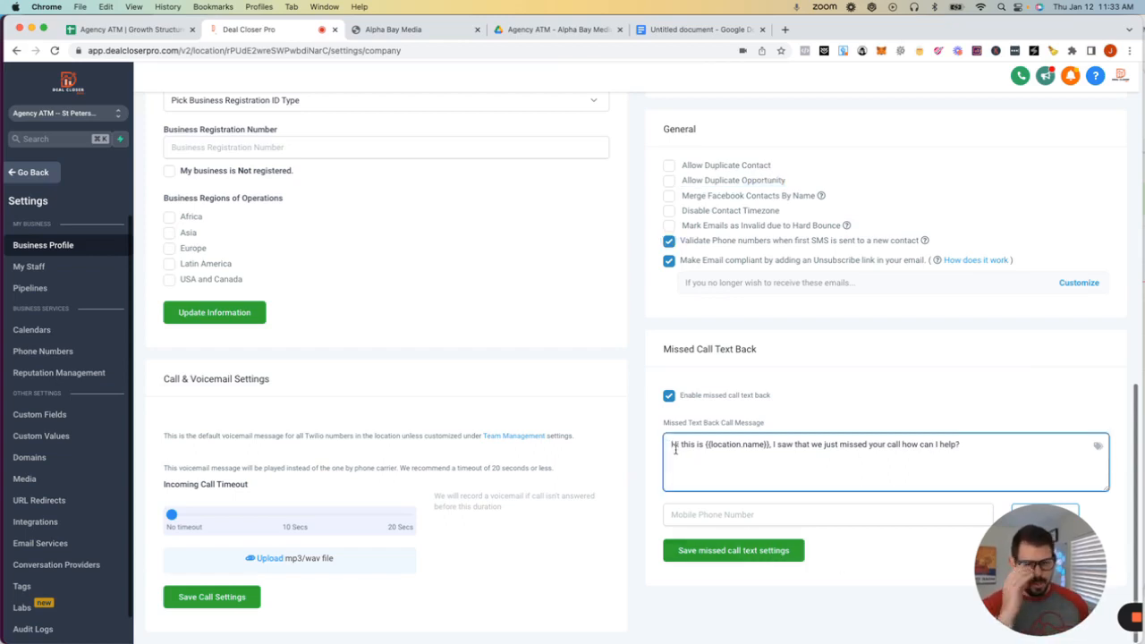
left_click(82, 115)
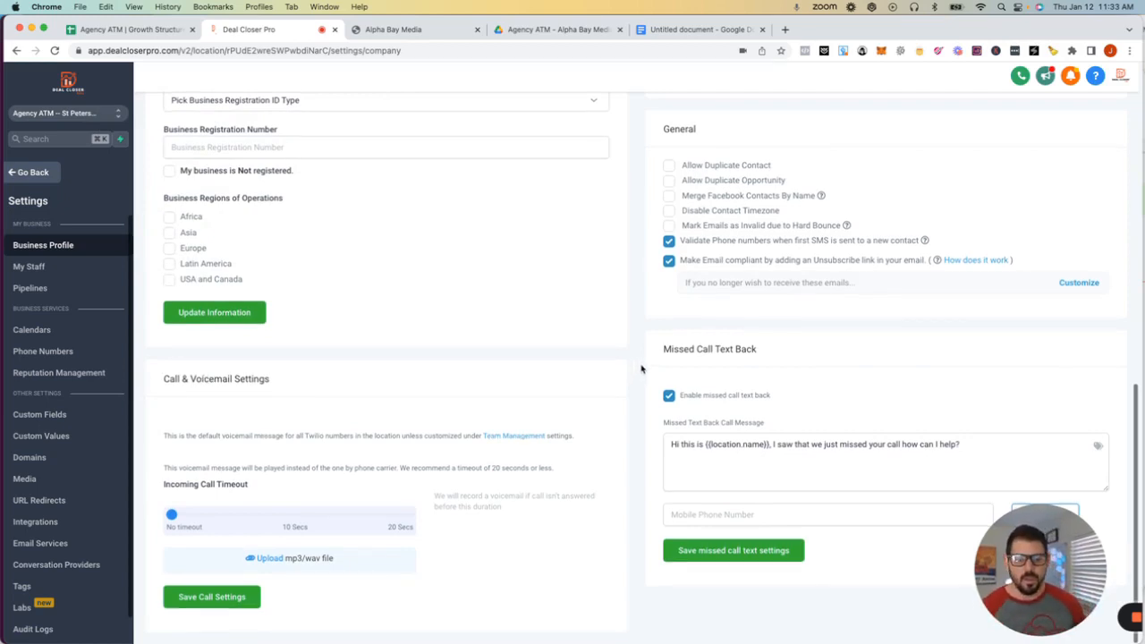
scroll(645, 371, "up", 1)
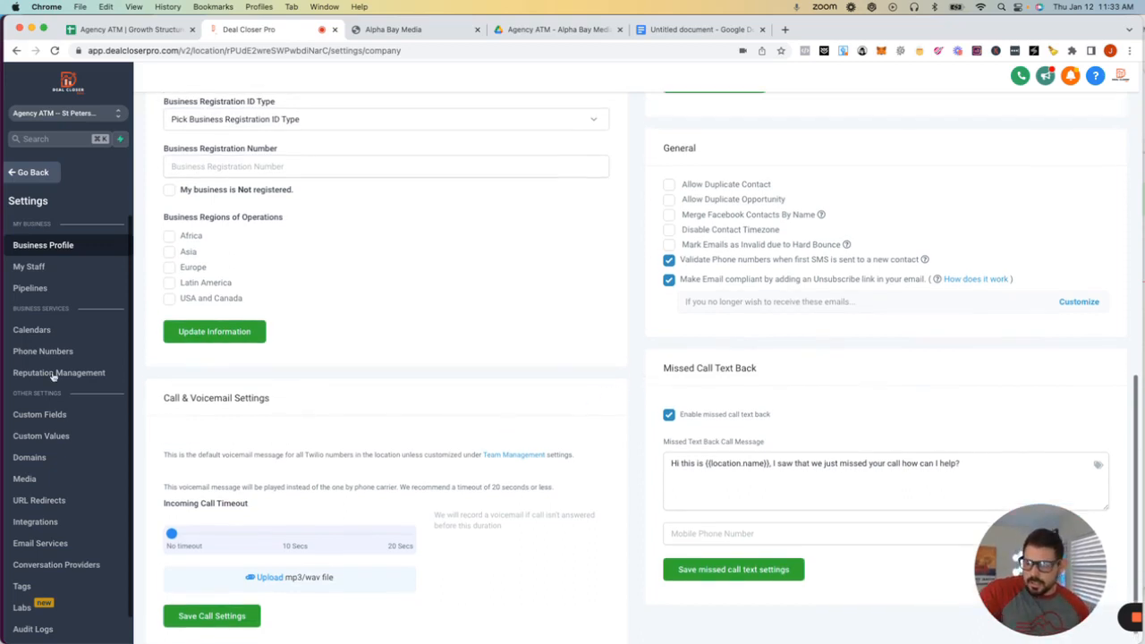
left_click(42, 437)
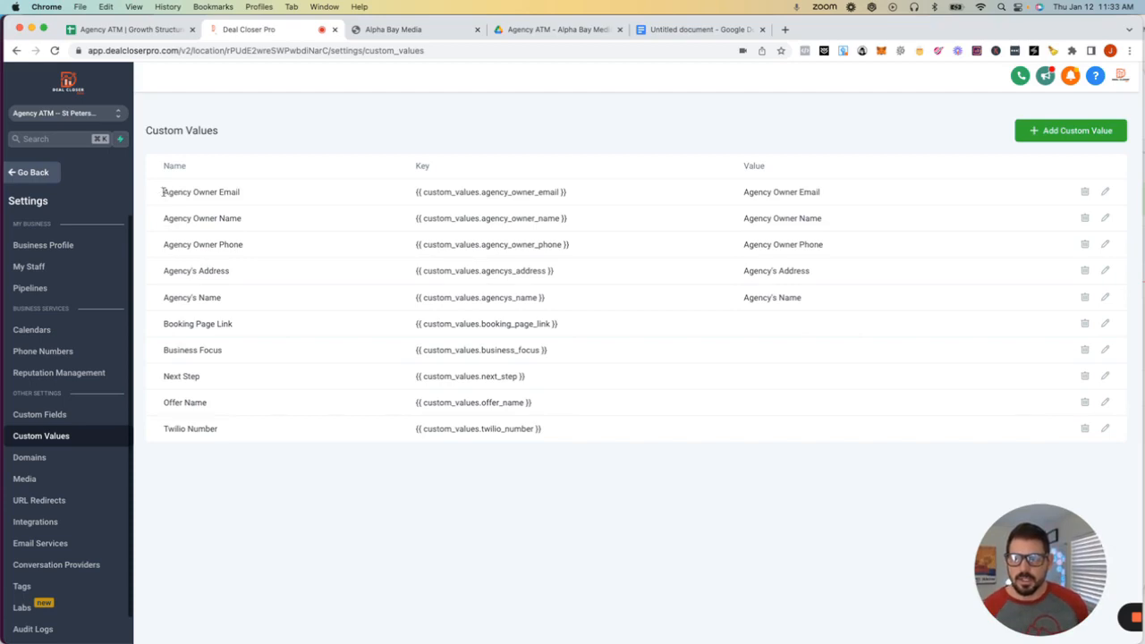
left_click_drag(162, 191, 265, 196)
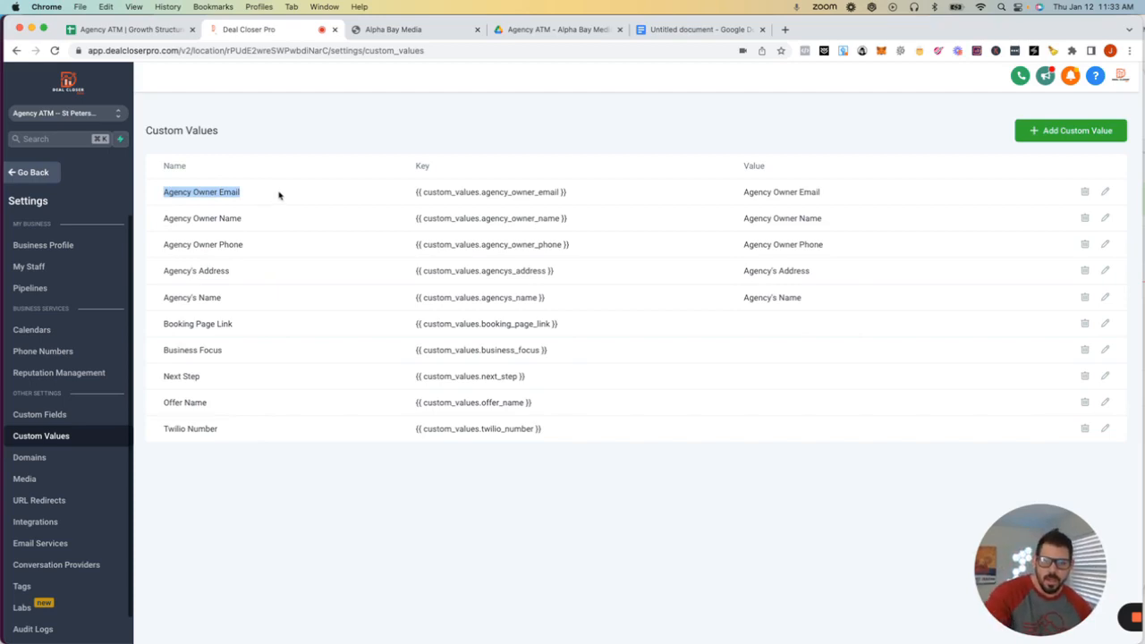
left_click_drag(575, 194, 404, 197)
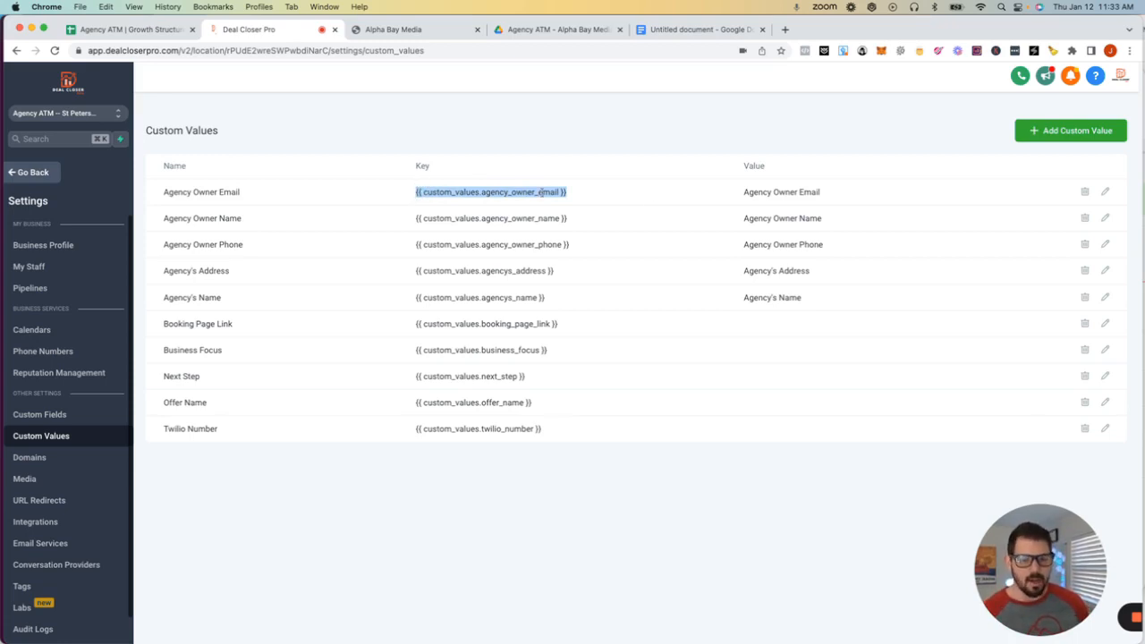
left_click_drag(742, 196, 847, 198)
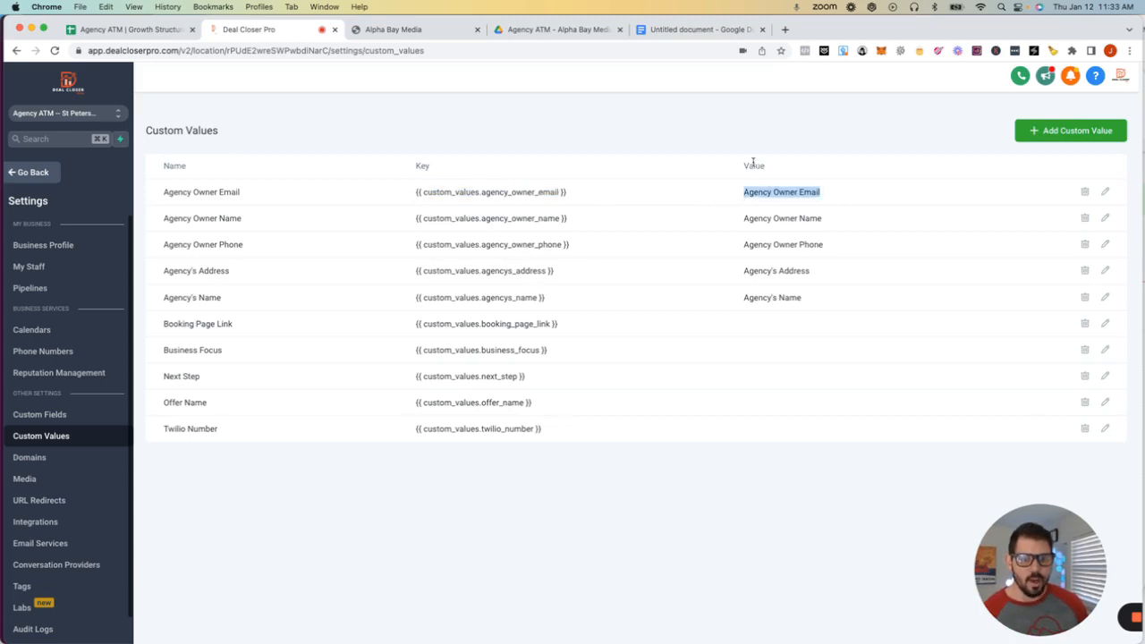
left_click_drag(743, 166, 773, 169)
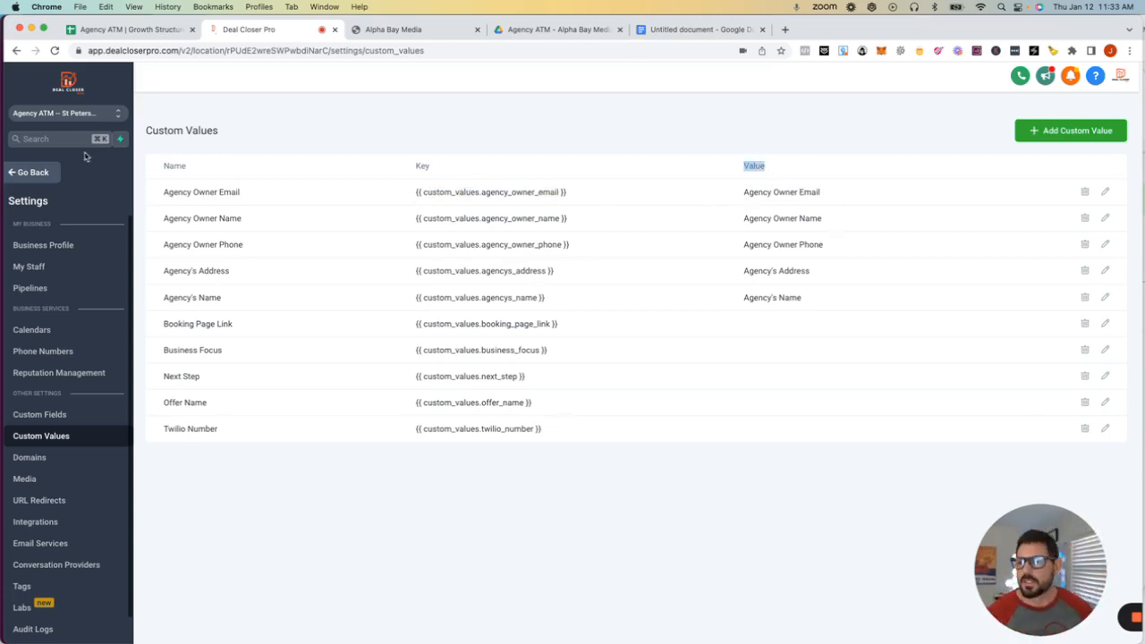
- Fill in the Agency Owner Email and Agency Owner Name custom values with the owner's details
left_click(1107, 192)
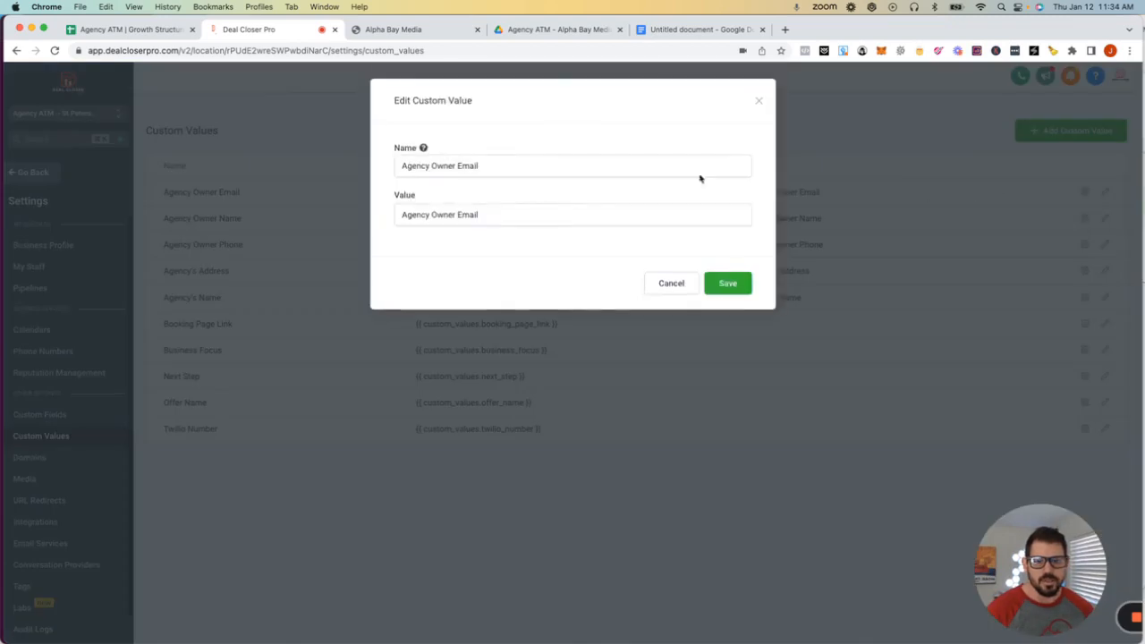
left_click_drag(480, 214, 406, 205)
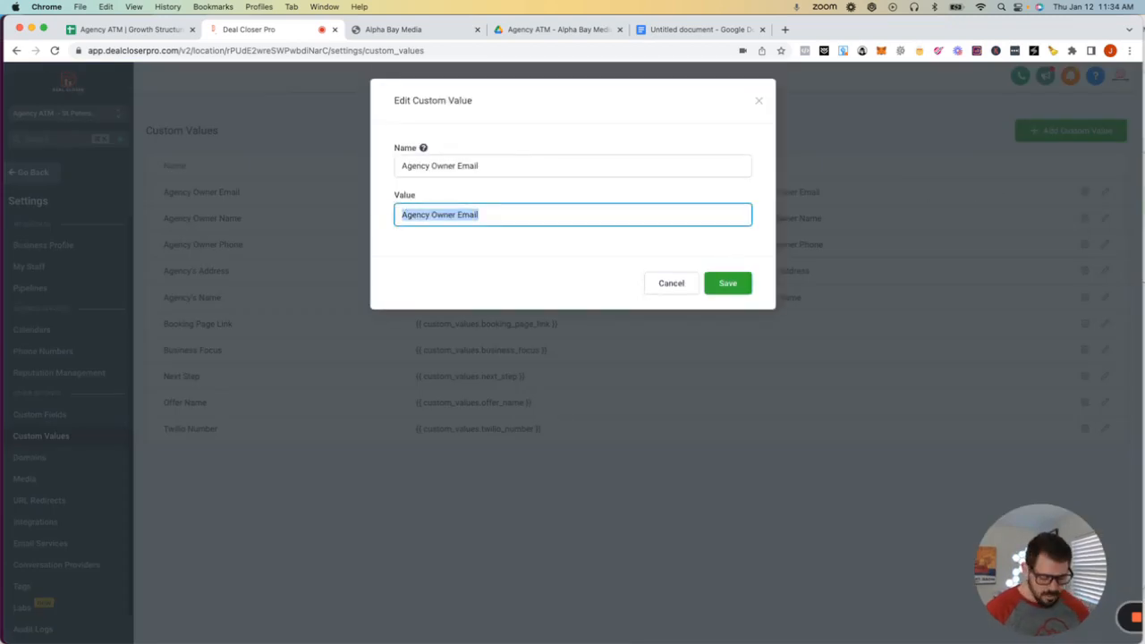
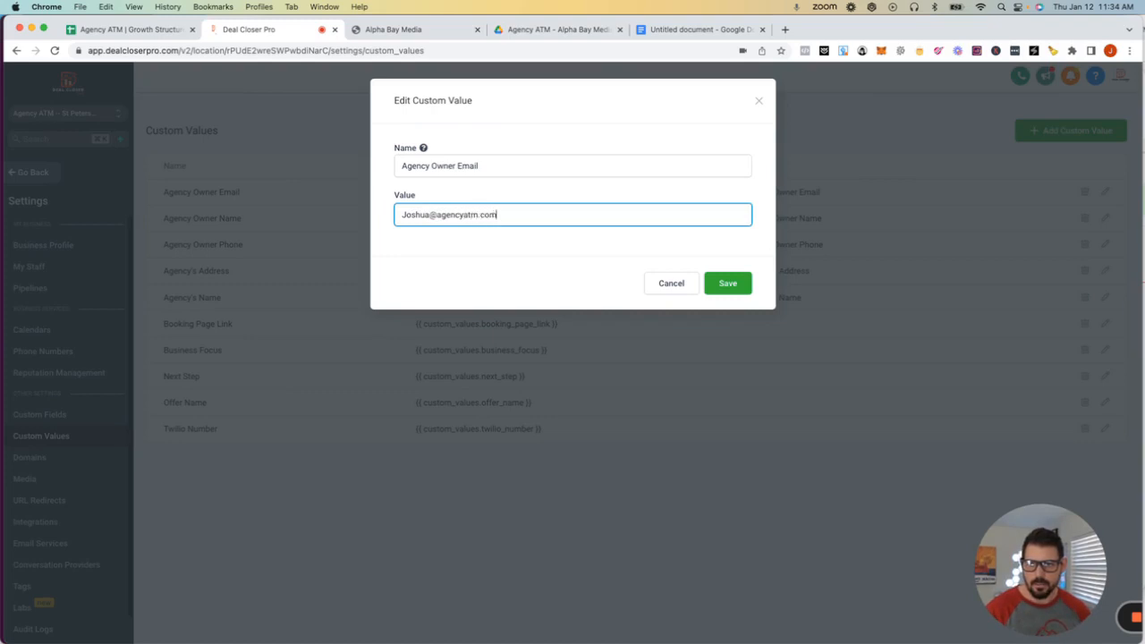
left_click(722, 288)
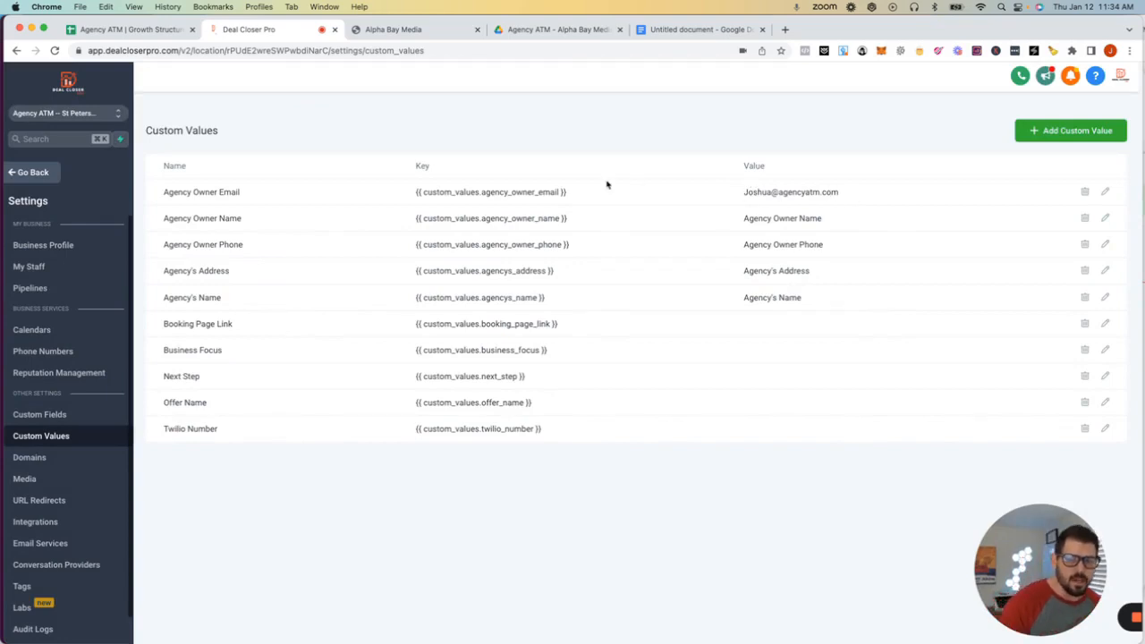
left_click_drag(577, 197, 402, 195)
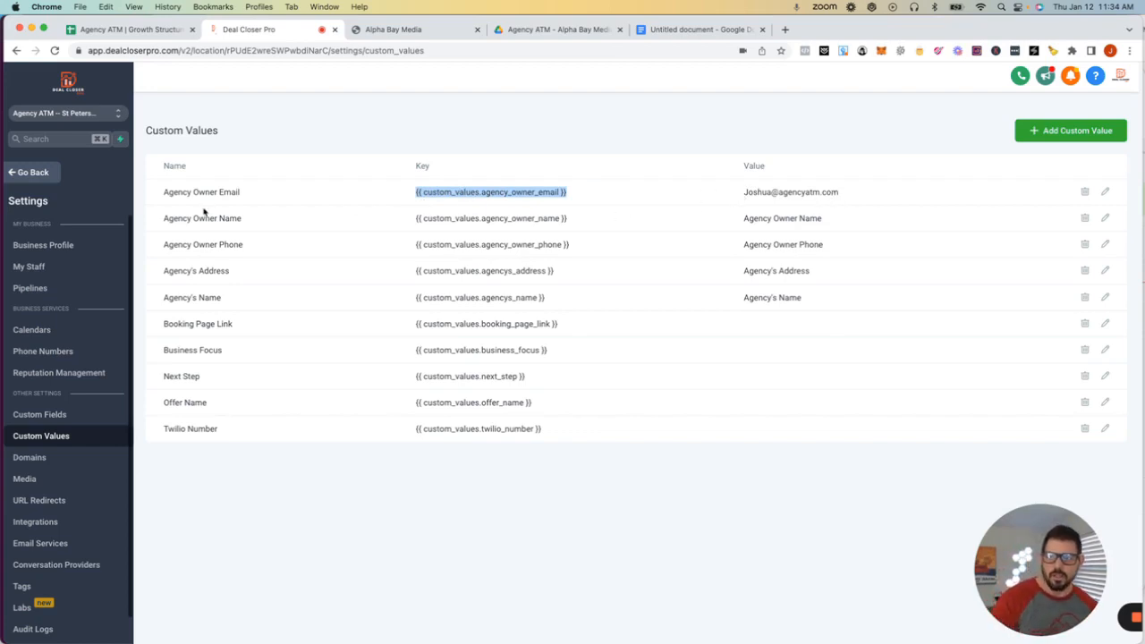
left_click(1105, 218)
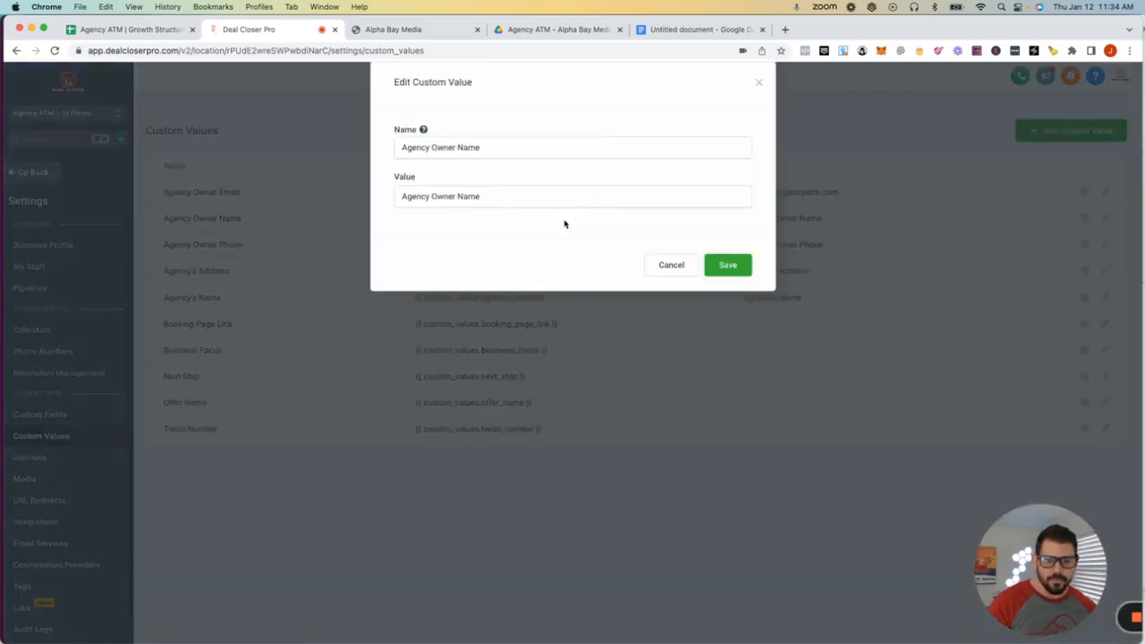
triple_click(454, 217)
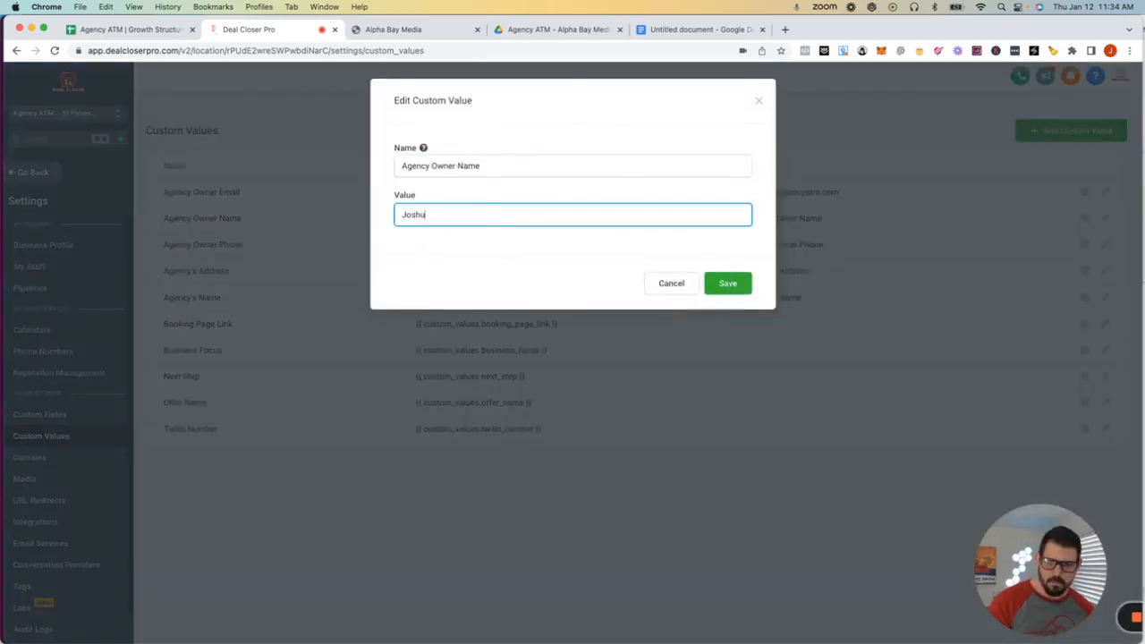
left_click(741, 283)
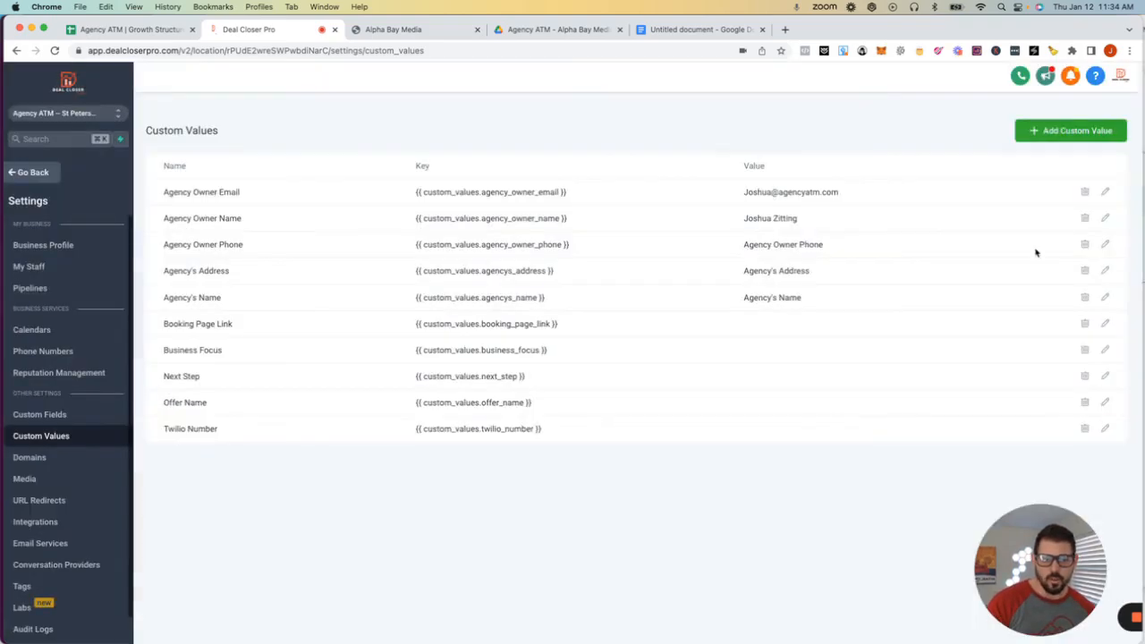
- Set the Agency's Name custom value to Agency ATM, leaving phone and address unchanged
left_click(1106, 244)
left_click(495, 215)
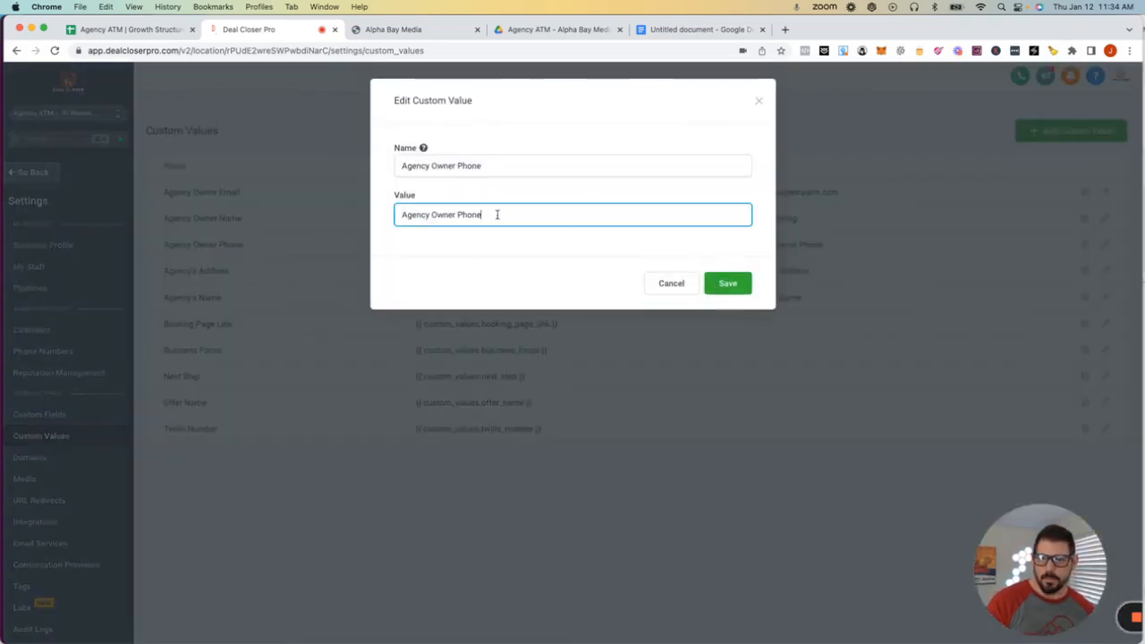
left_click(759, 100)
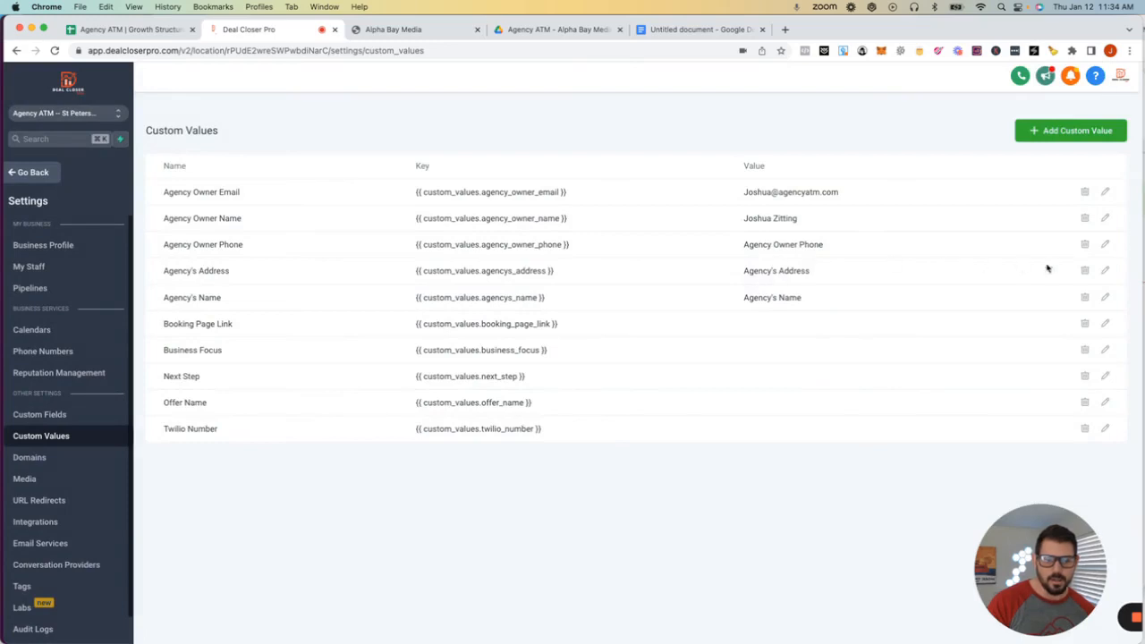
left_click(1105, 270)
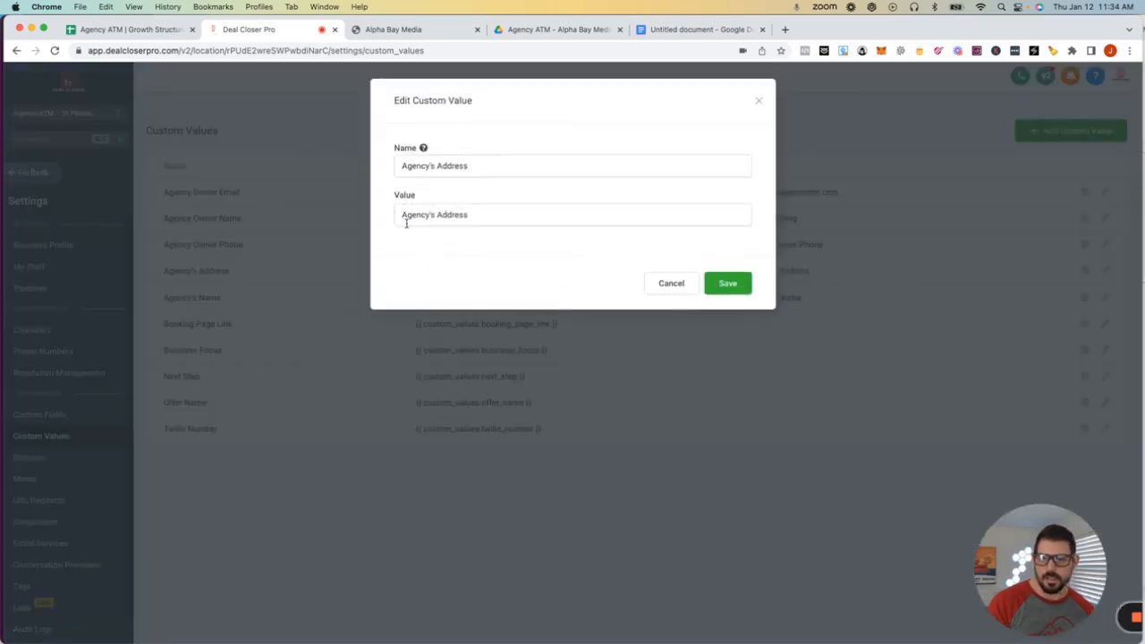
left_click(758, 101)
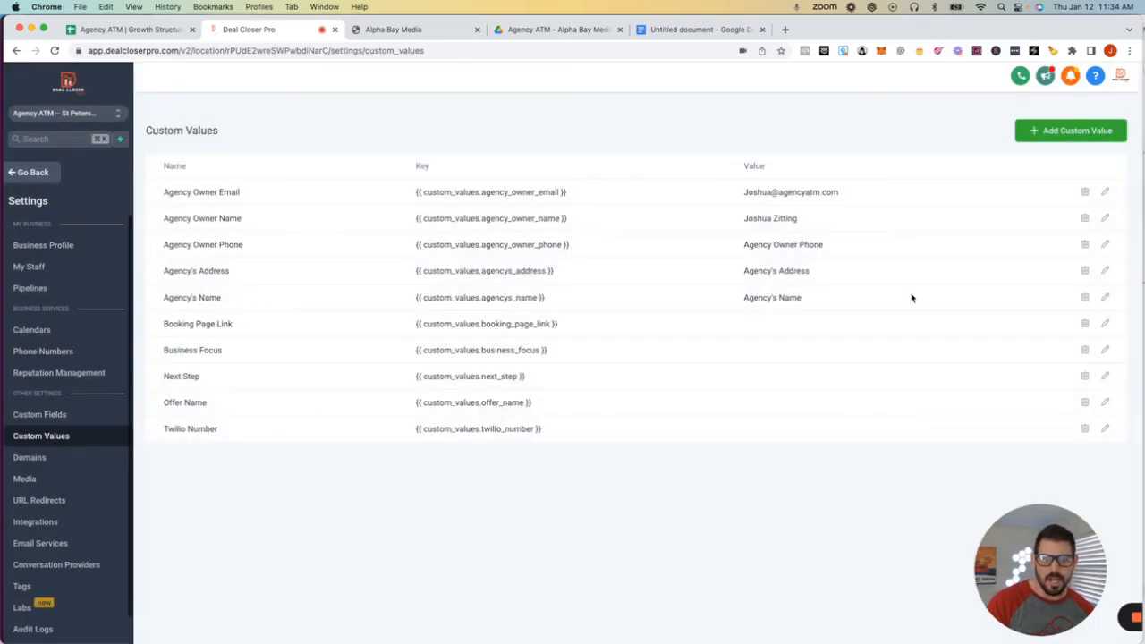
left_click(1105, 297)
triple_click(488, 215)
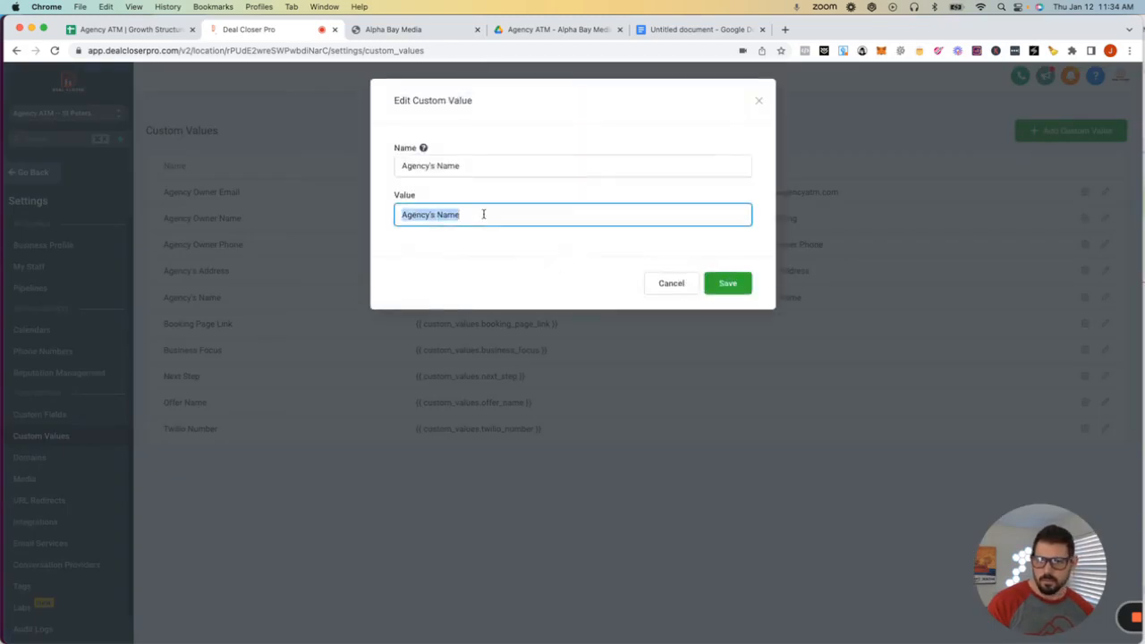
type("Agency ATM")
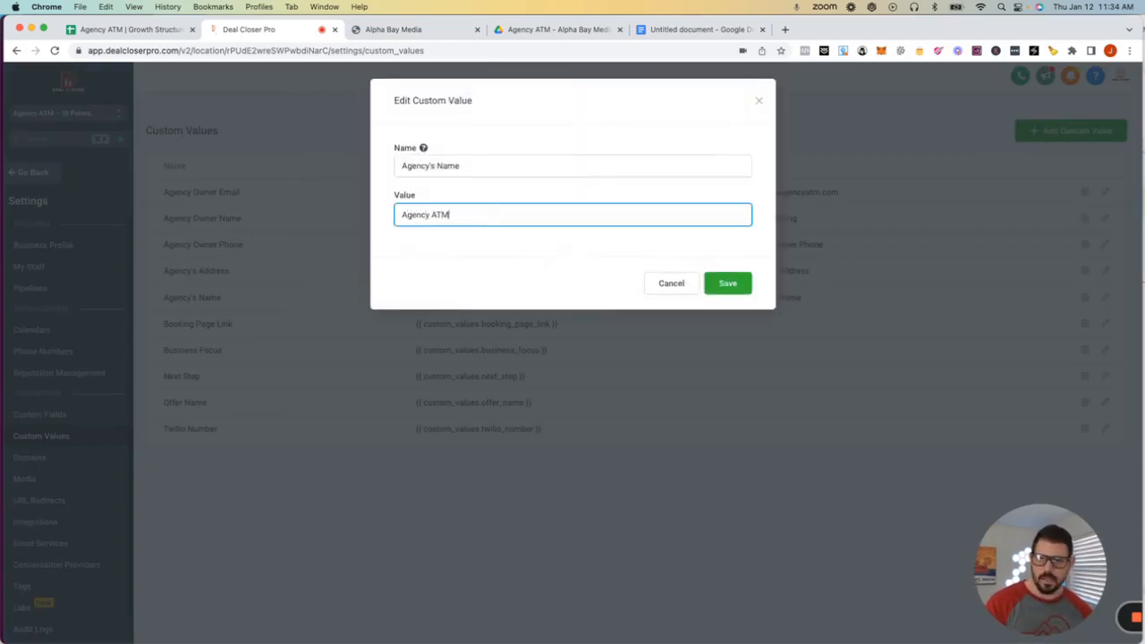
left_click(729, 283)
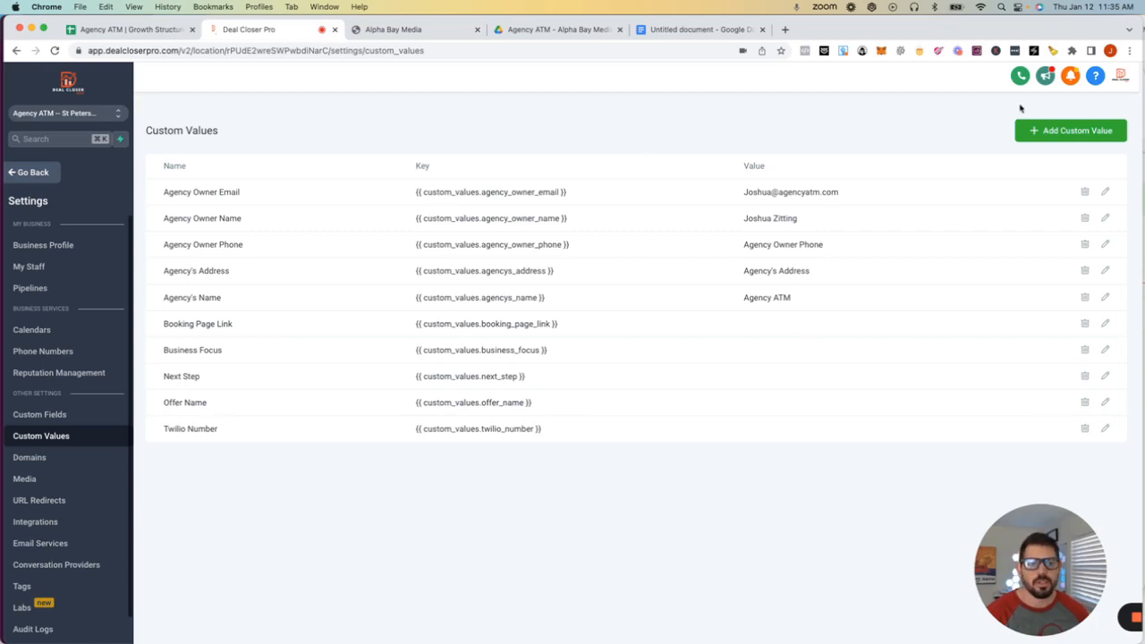
- Create a custom value named Google Review Link, copying the name into its Value field
left_click(1058, 132)
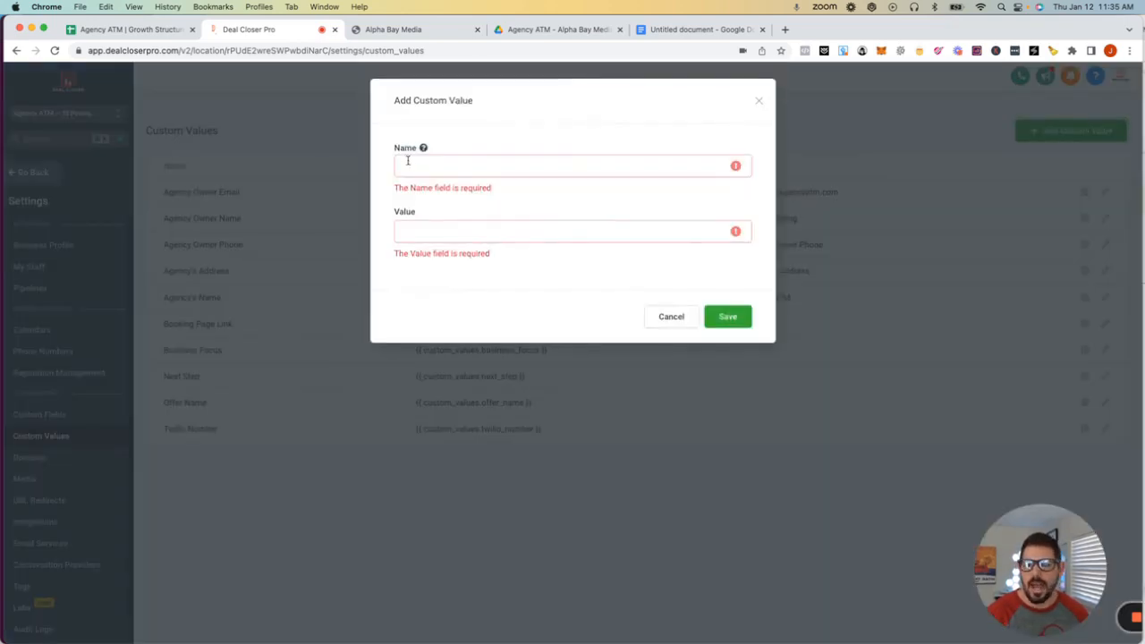
left_click(409, 161)
type("Google Rev")
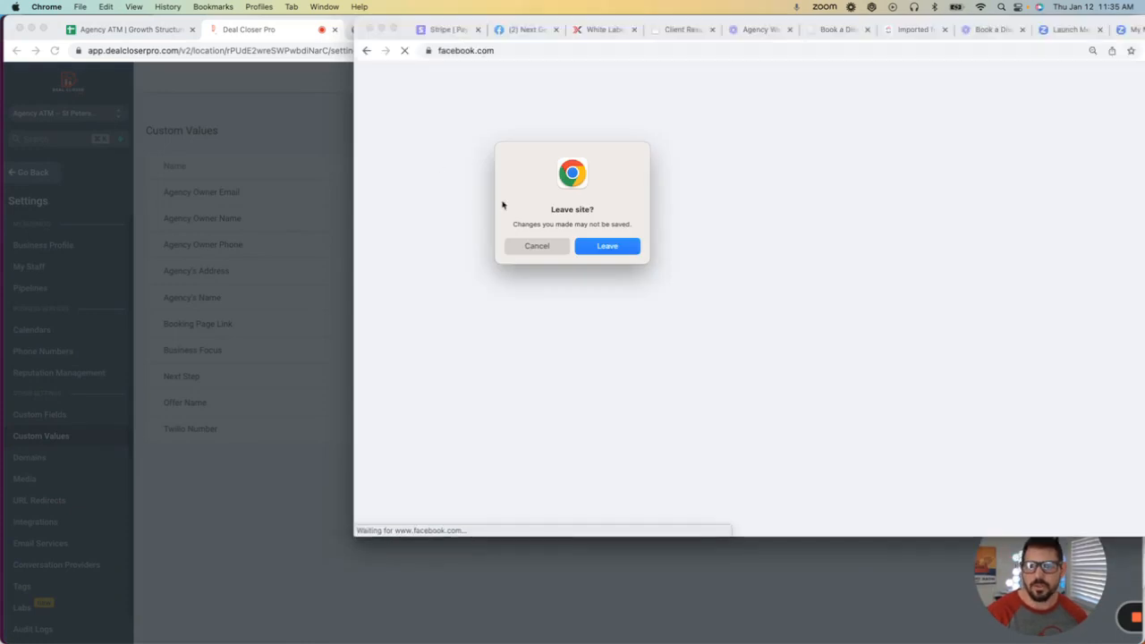
left_click(528, 248)
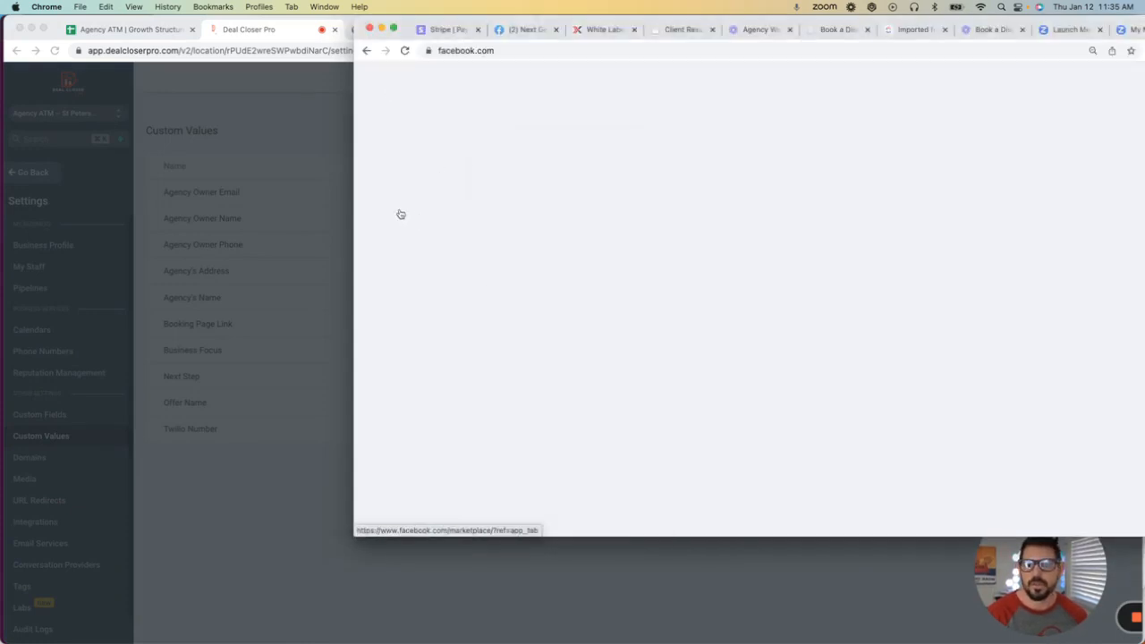
left_click(380, 31)
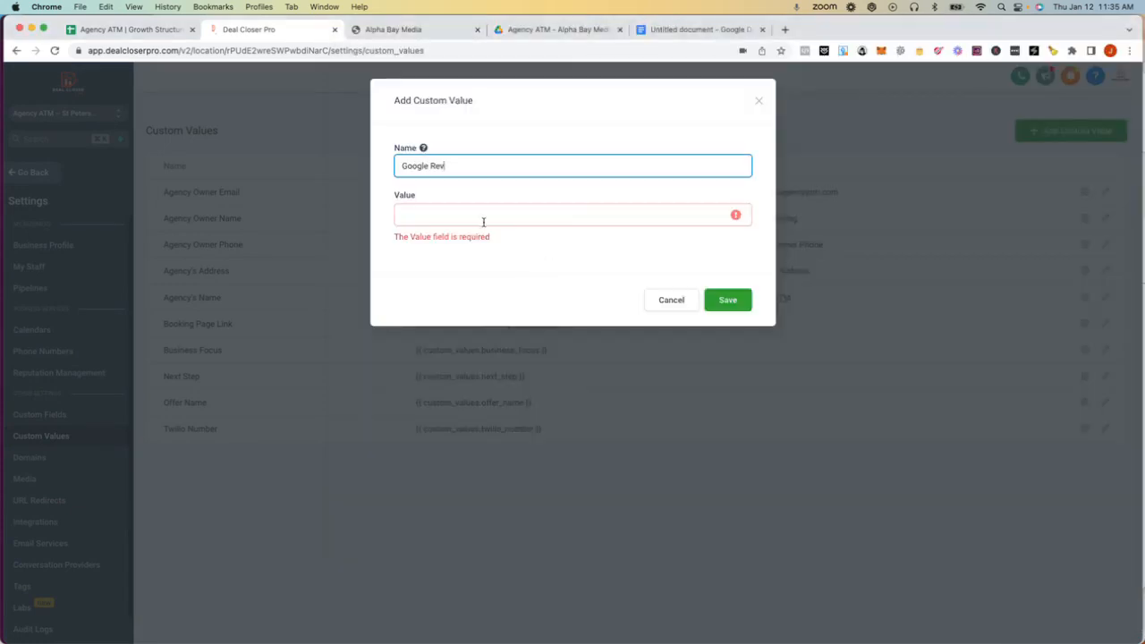
type("ew Link")
left_click(445, 215)
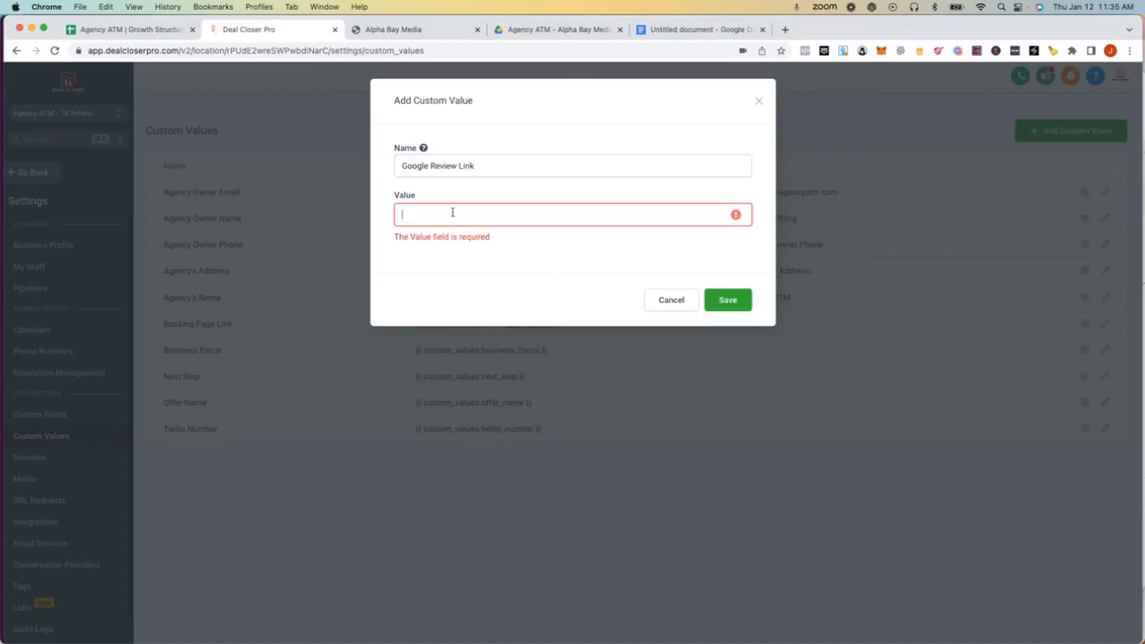
left_click_drag(488, 168, 337, 170)
key("ctrl+c")
left_click(409, 213)
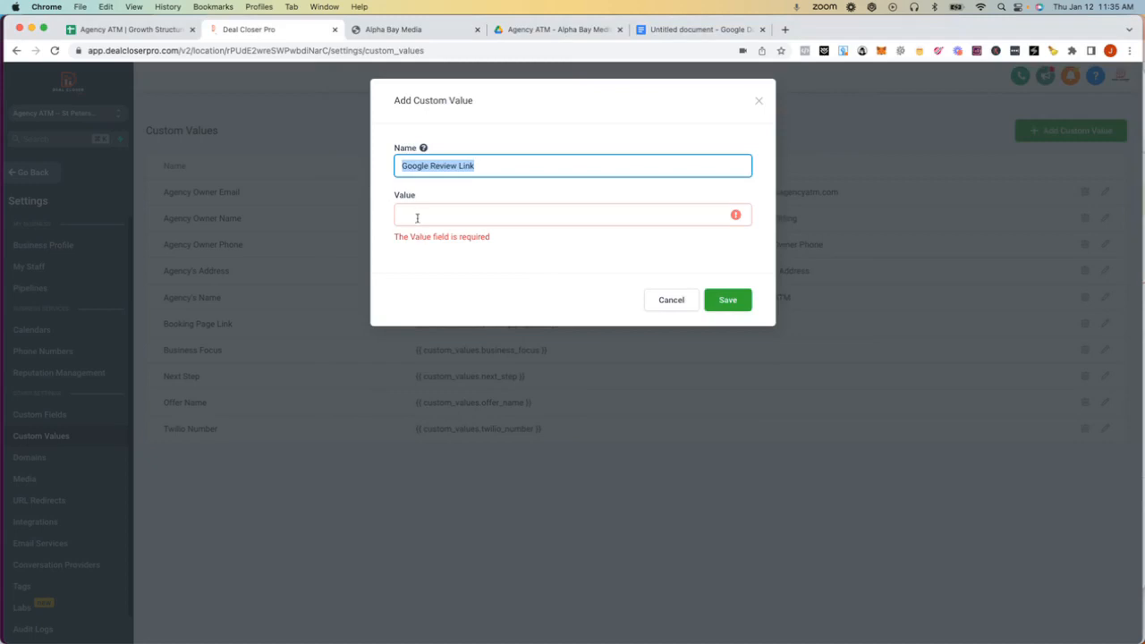
key("ctrl+v")
left_click(742, 284)
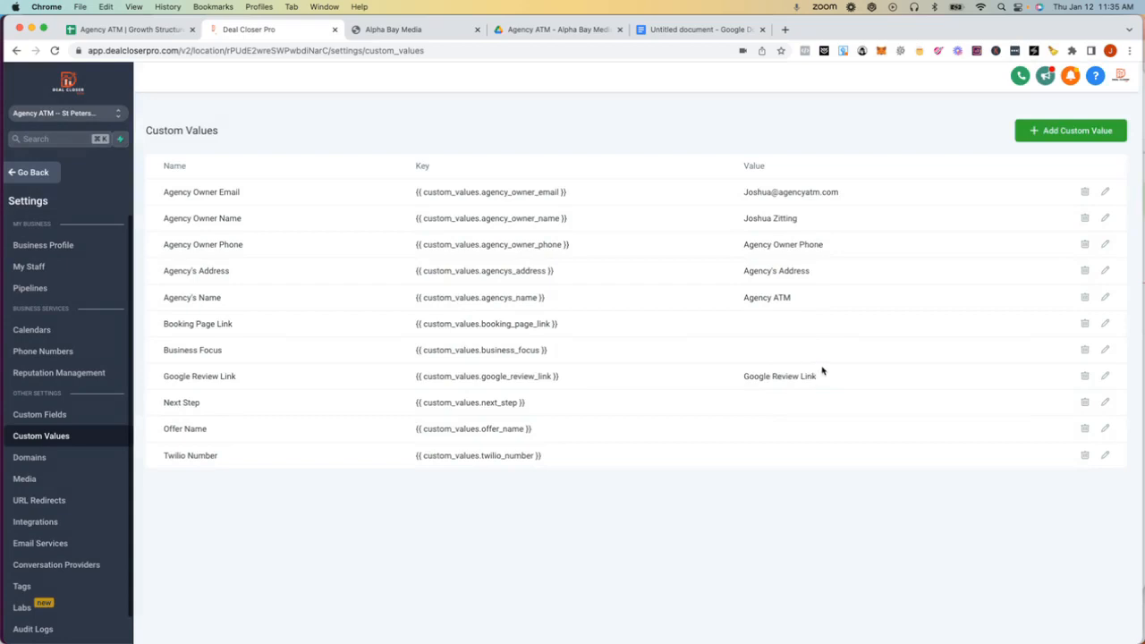
- Reopen the Google Review Link custom value and save it unchanged
left_click(1106, 376)
triple_click(498, 219)
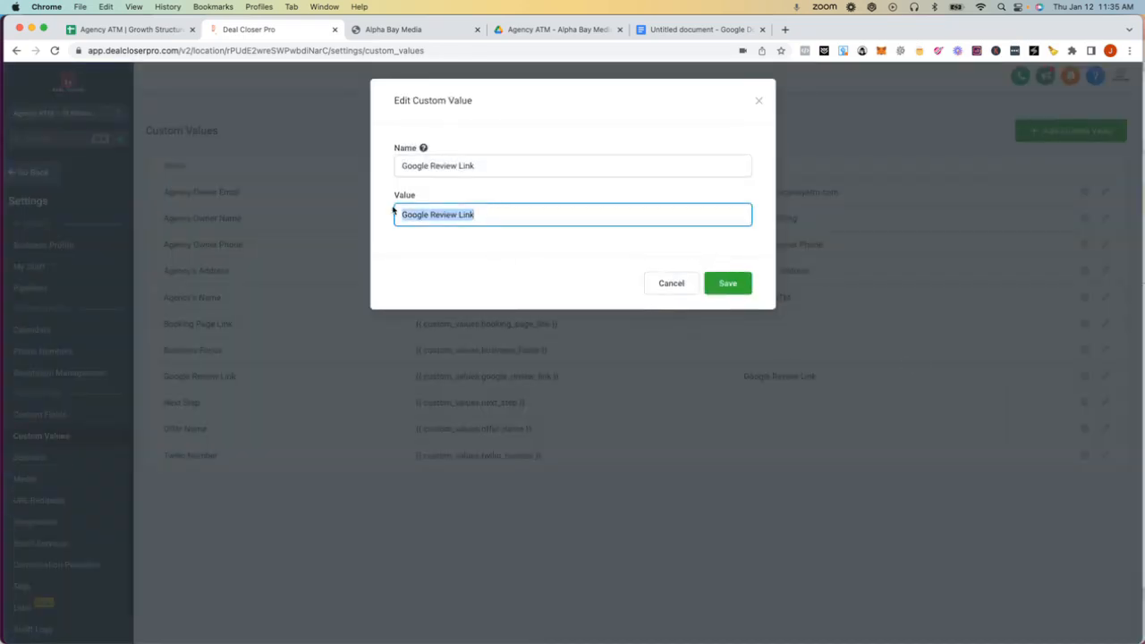
left_click(730, 285)
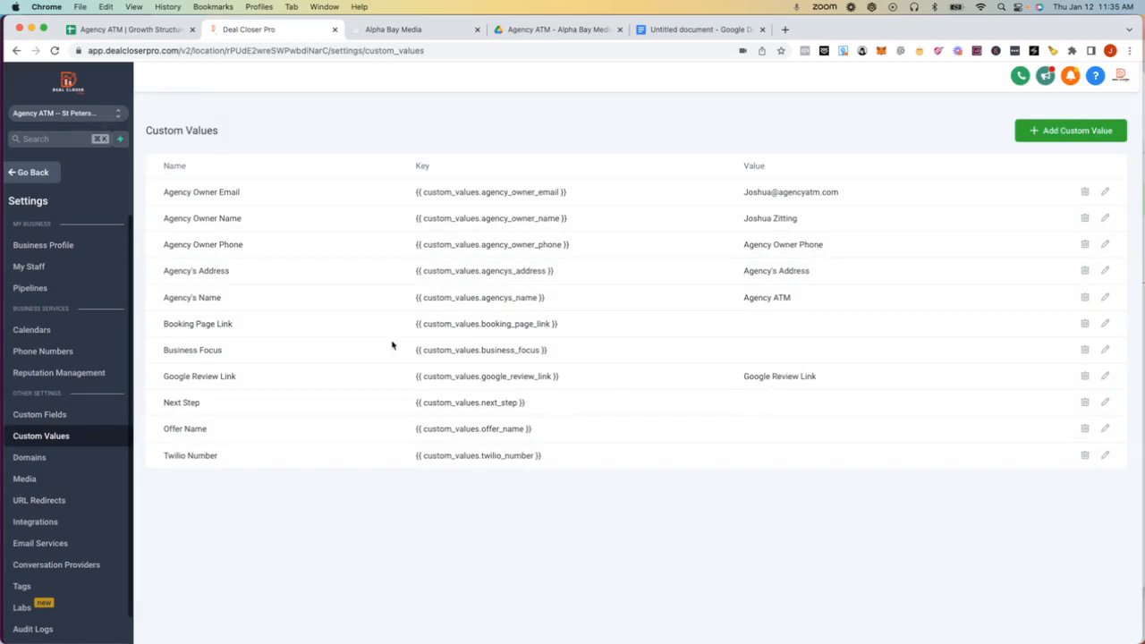
- Create a new blank automation workflow and browse its Workflow Trigger list
scroll(69, 307, "down", 1)
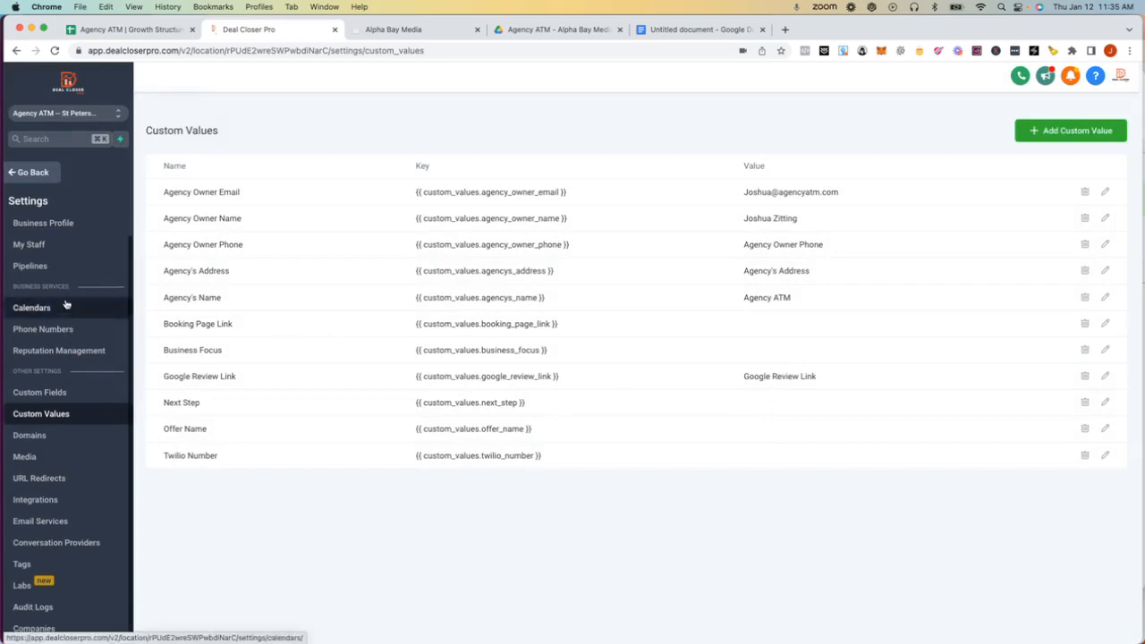
left_click(25, 172)
left_click(53, 362)
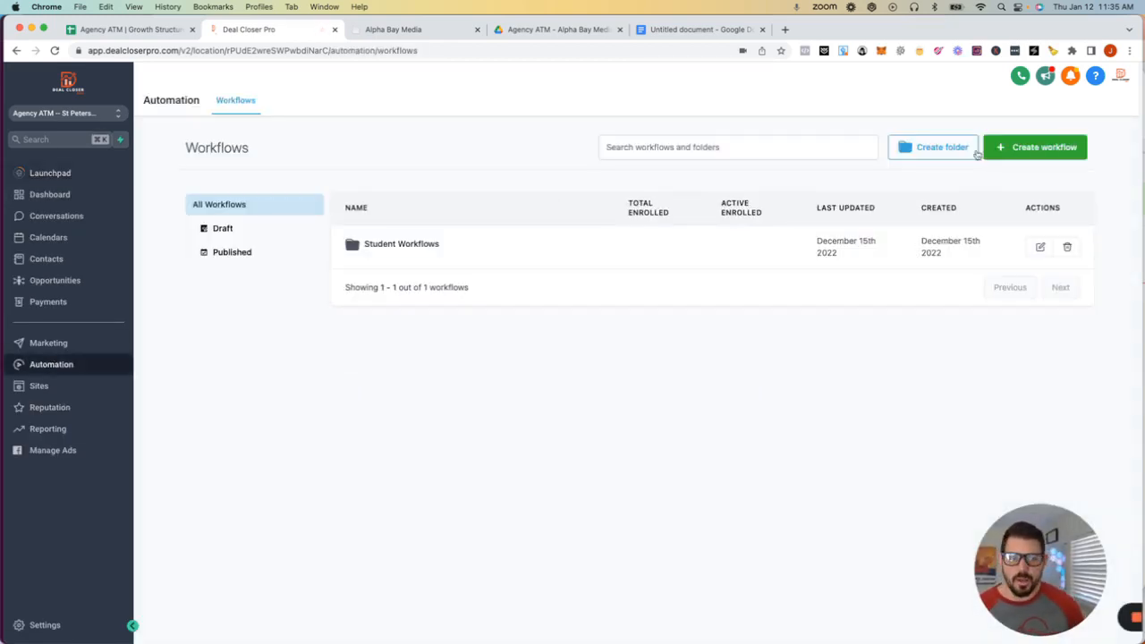
left_click(1062, 149)
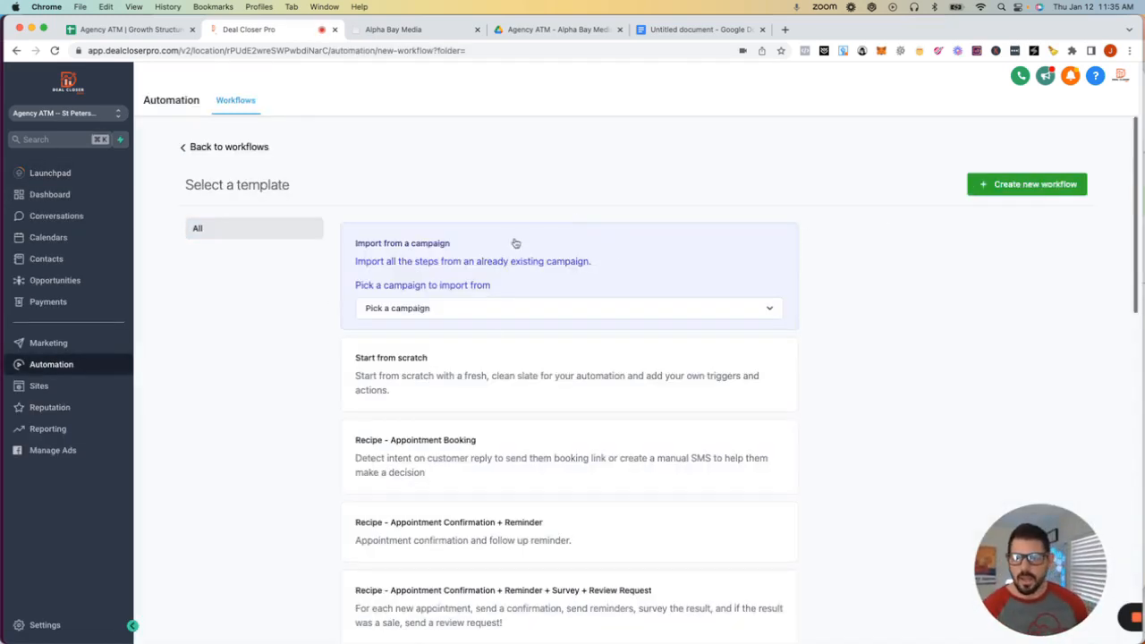
left_click(1031, 184)
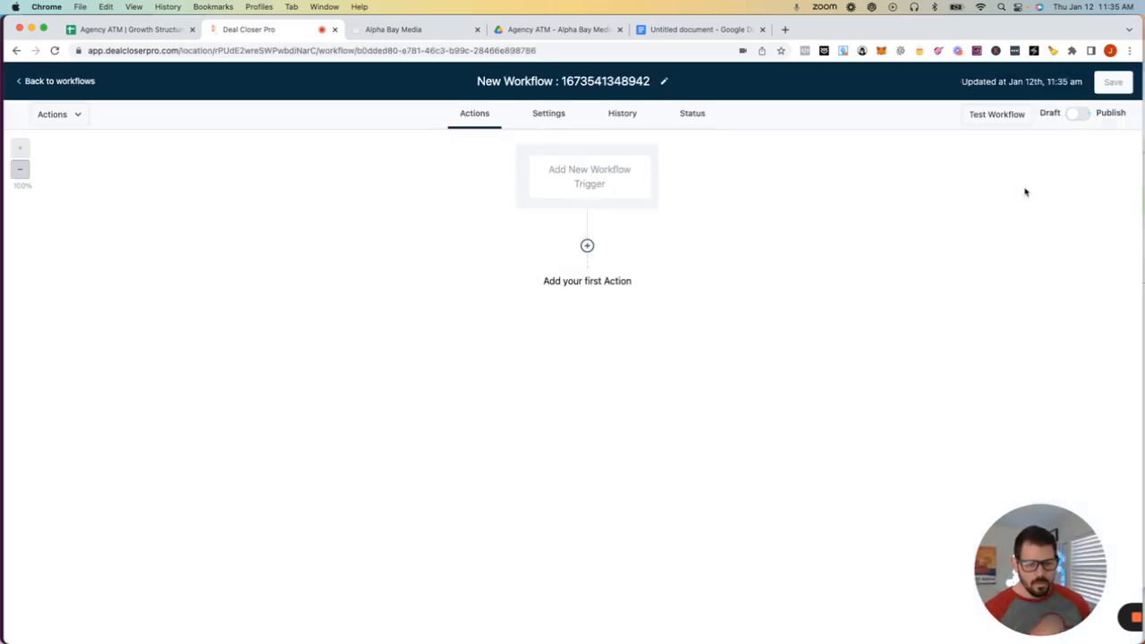
left_click(589, 171)
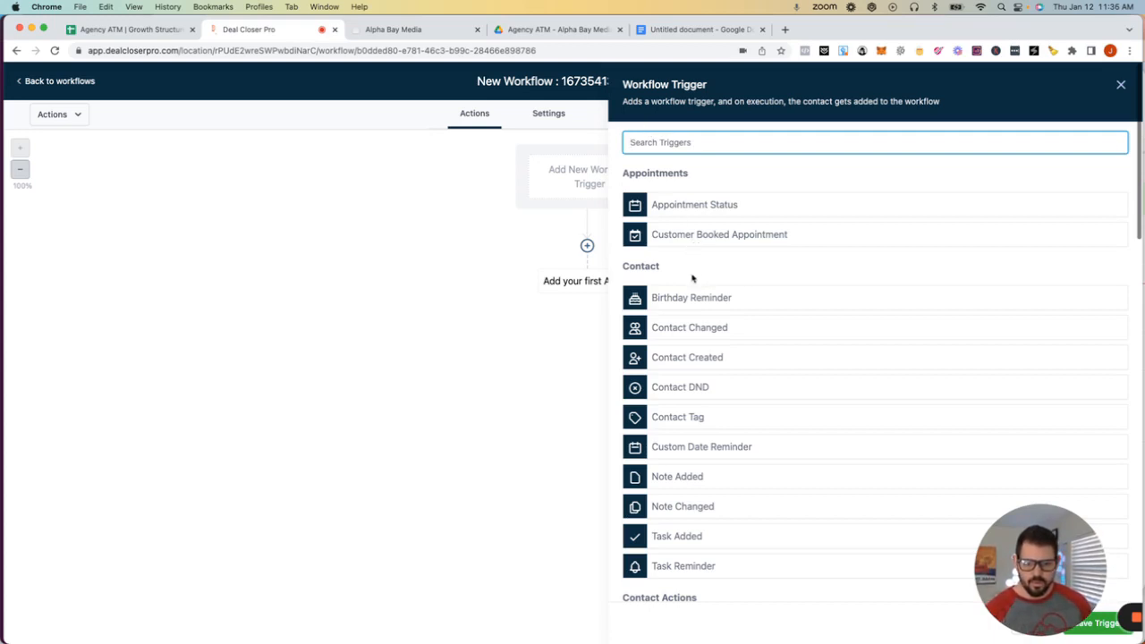
scroll(687, 280, "down", 3)
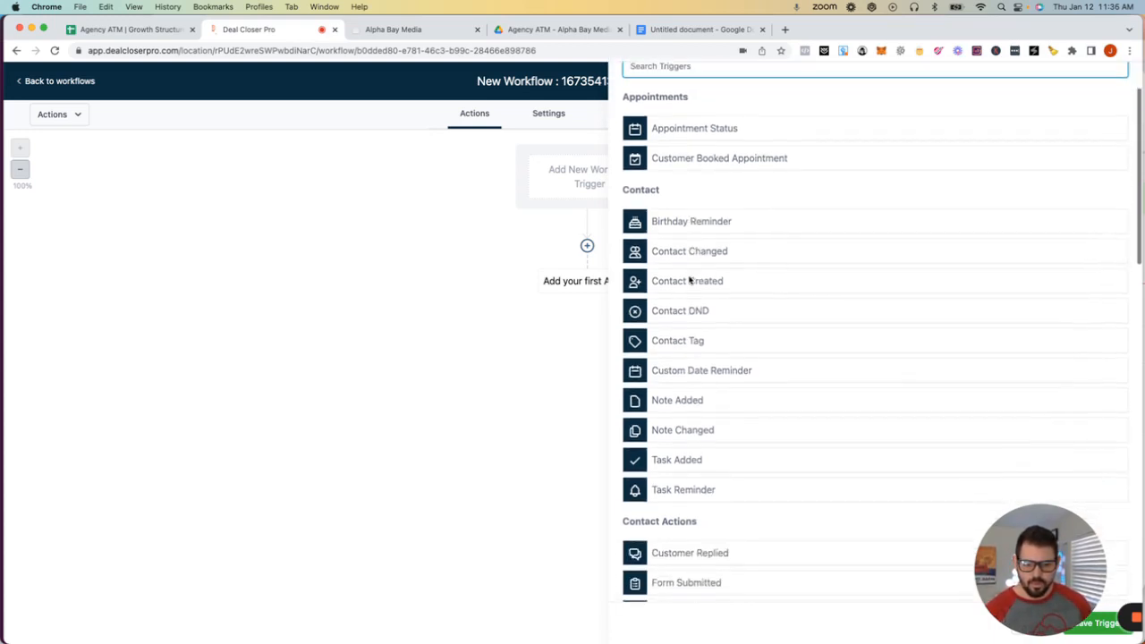
scroll(687, 277, "up", 3)
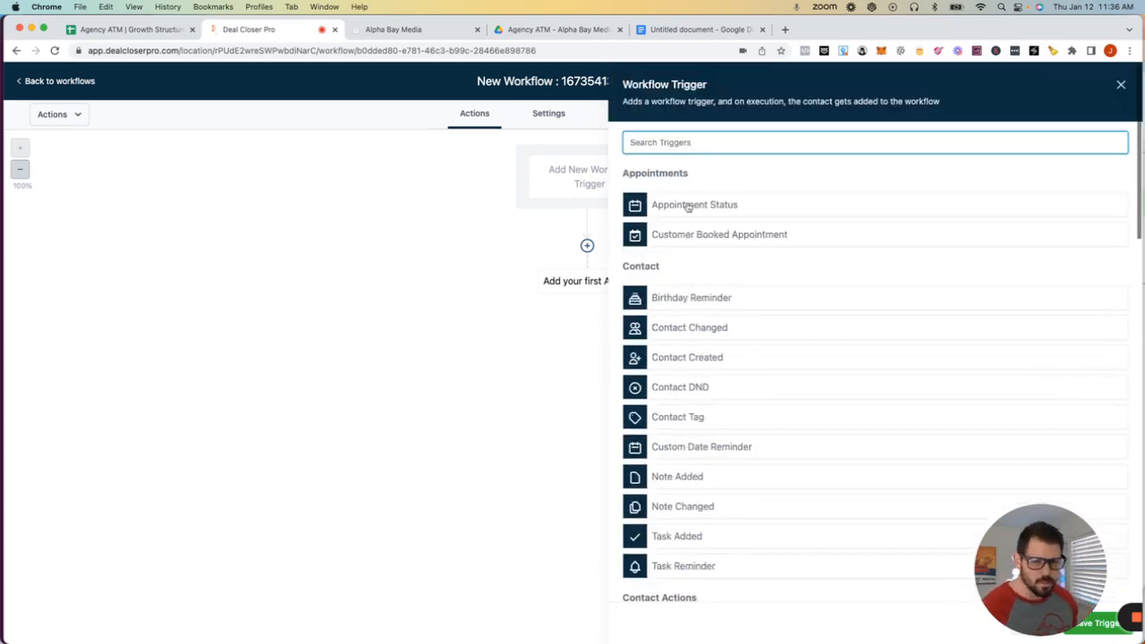
- Choose the Pipeline Stage Changed trigger and add an In pipeline filter
type("pip")
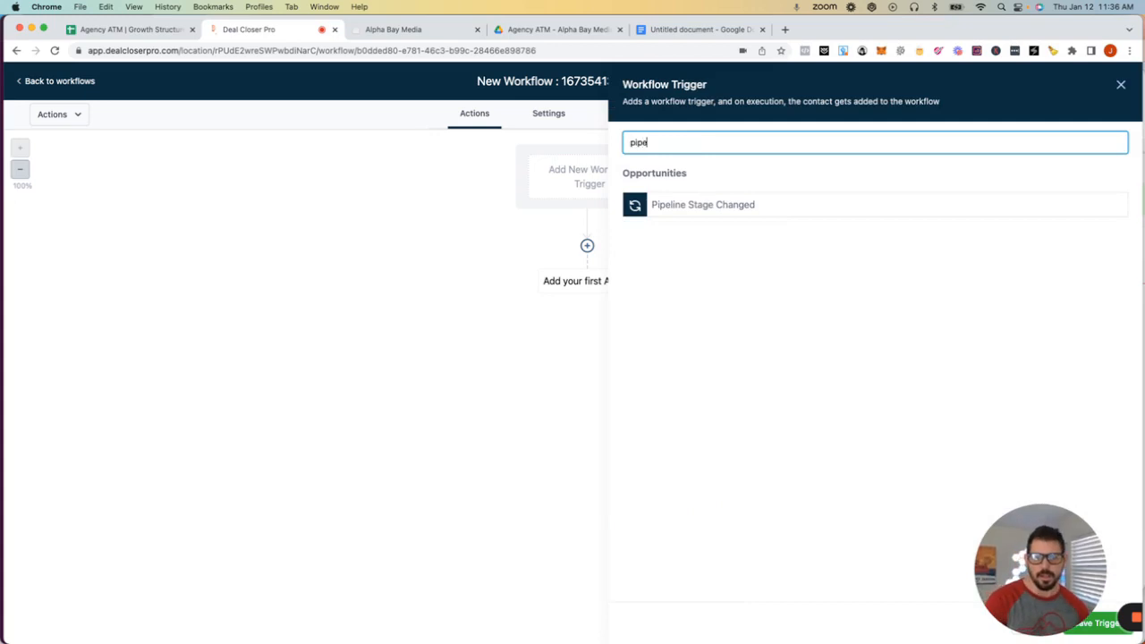
type("e")
left_click(707, 213)
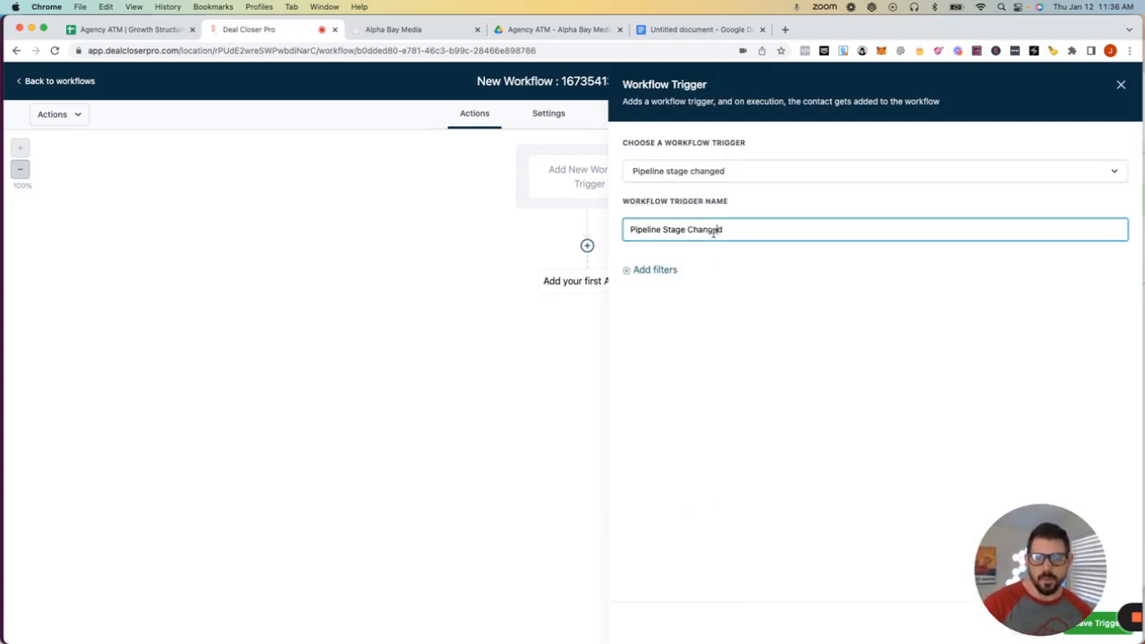
left_click(653, 271)
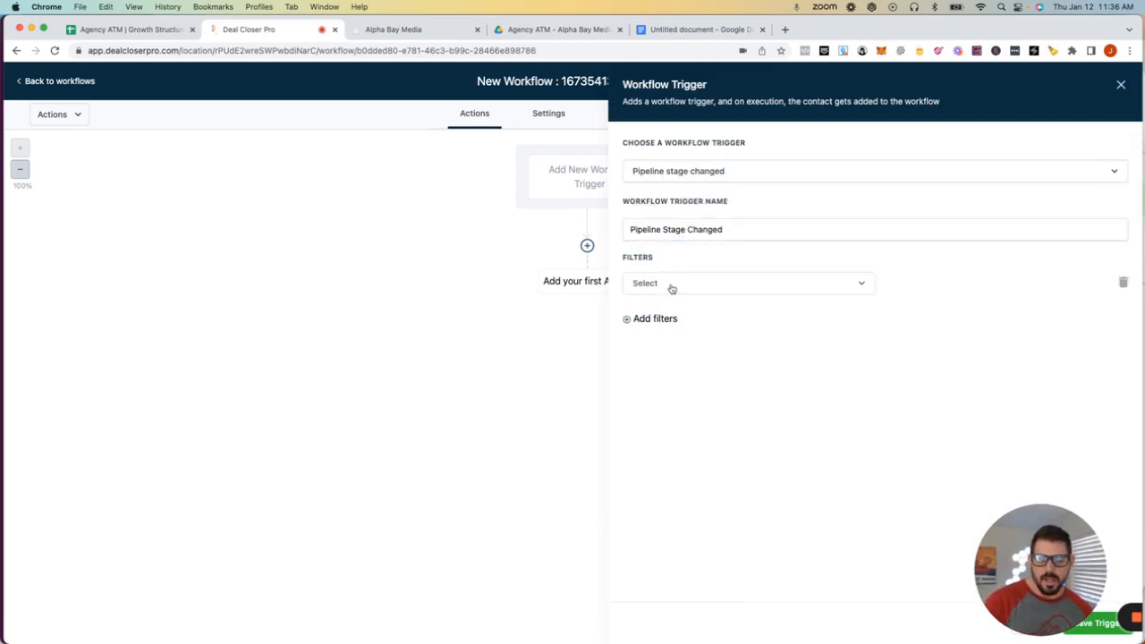
left_click(673, 285)
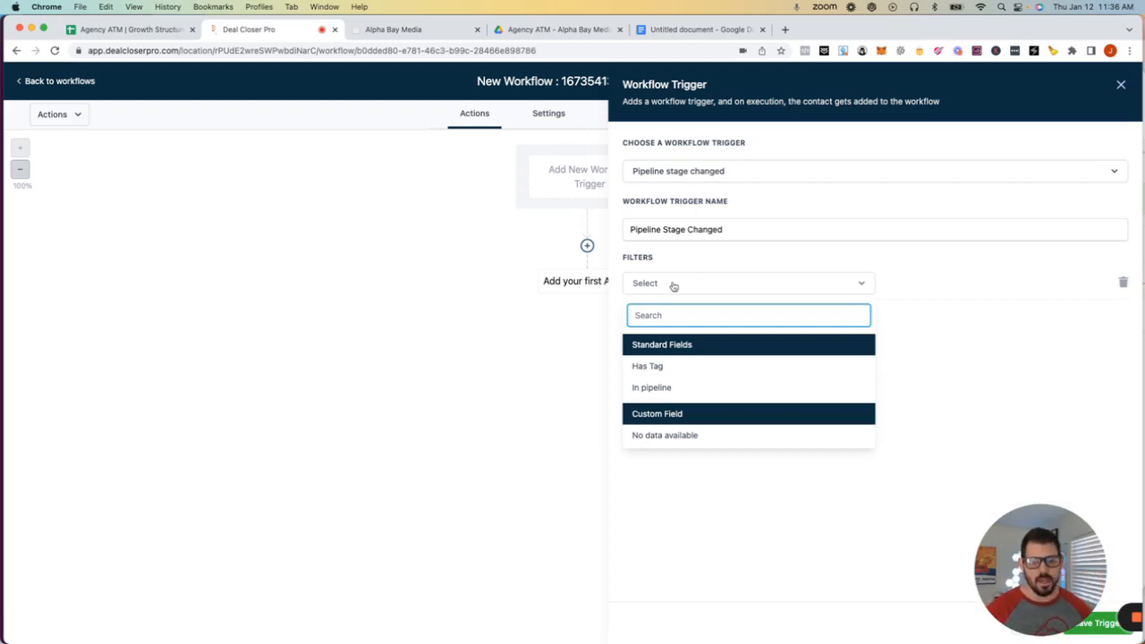
left_click(653, 389)
- Try searching the pipeline list, then close the trigger panel without saving
left_click(978, 284)
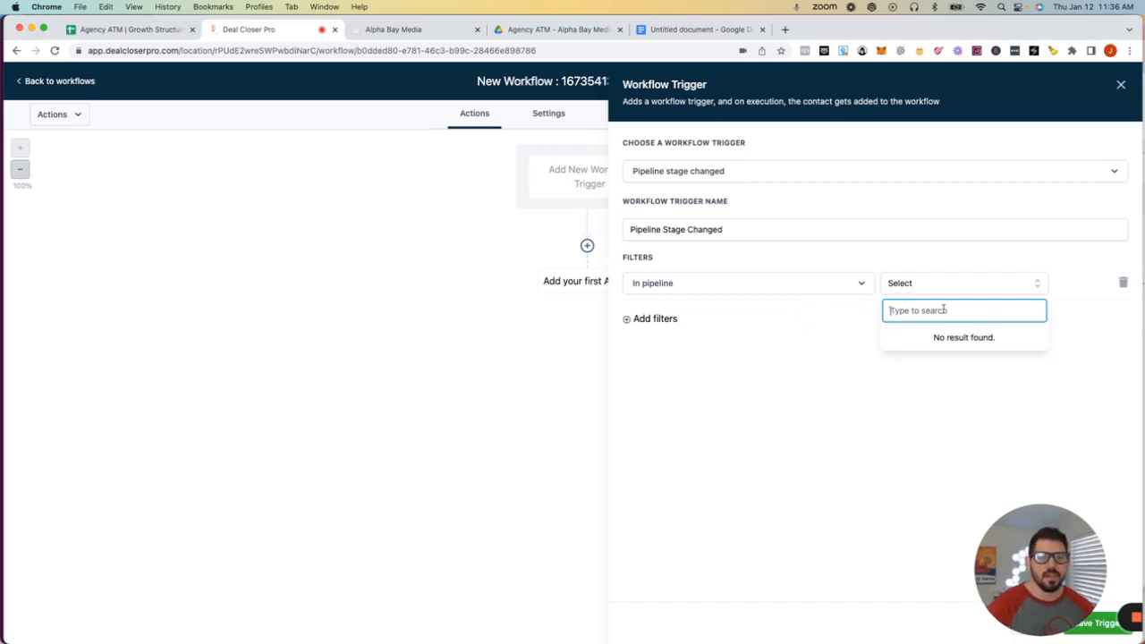
type("reivew")
key("BackSpace")
key("BackSpace")
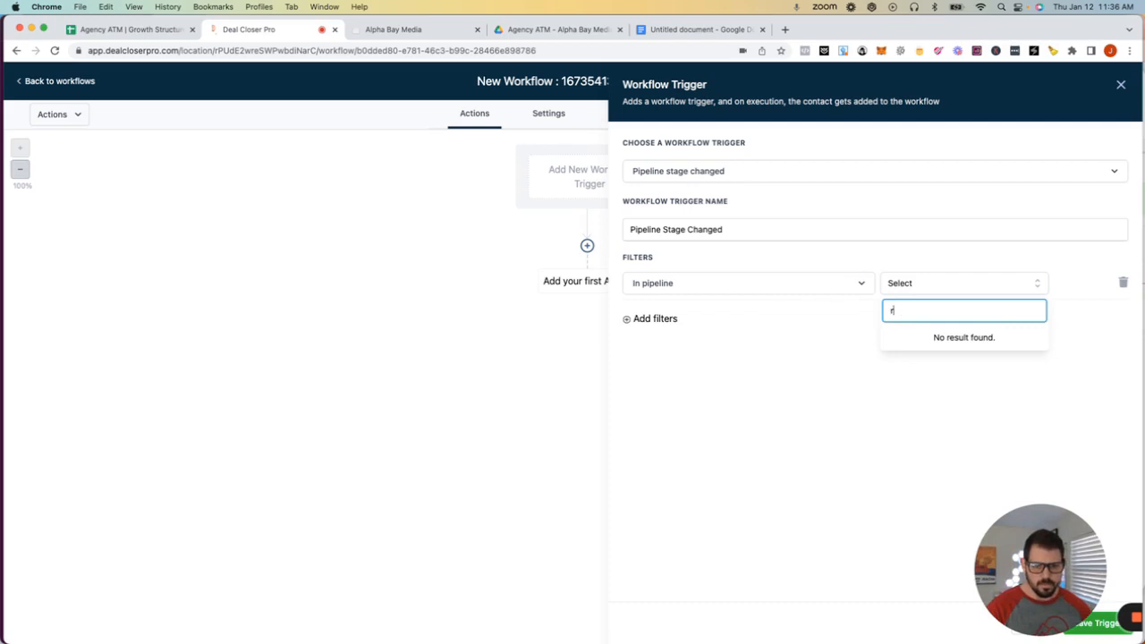
key("BackSpace")
left_click(841, 285)
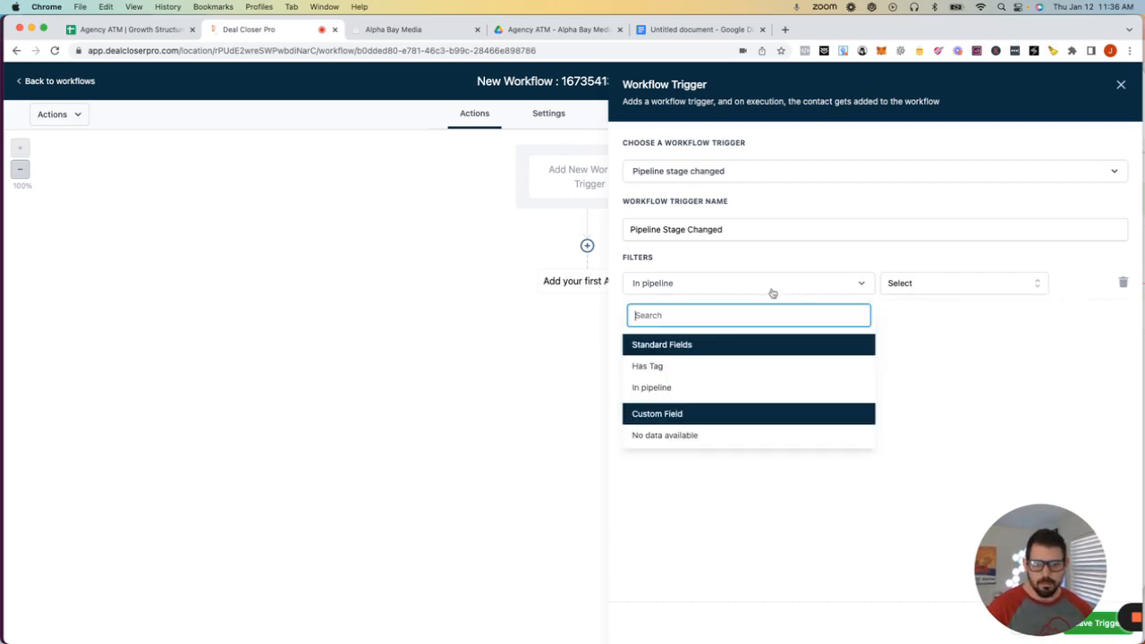
left_click(545, 317)
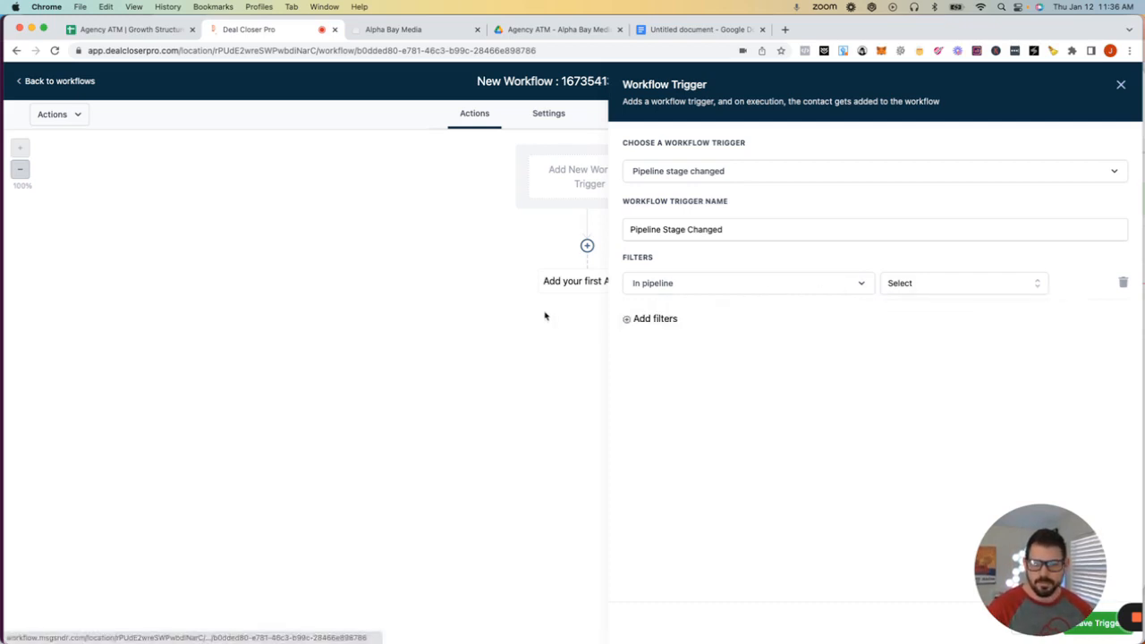
left_click(1118, 84)
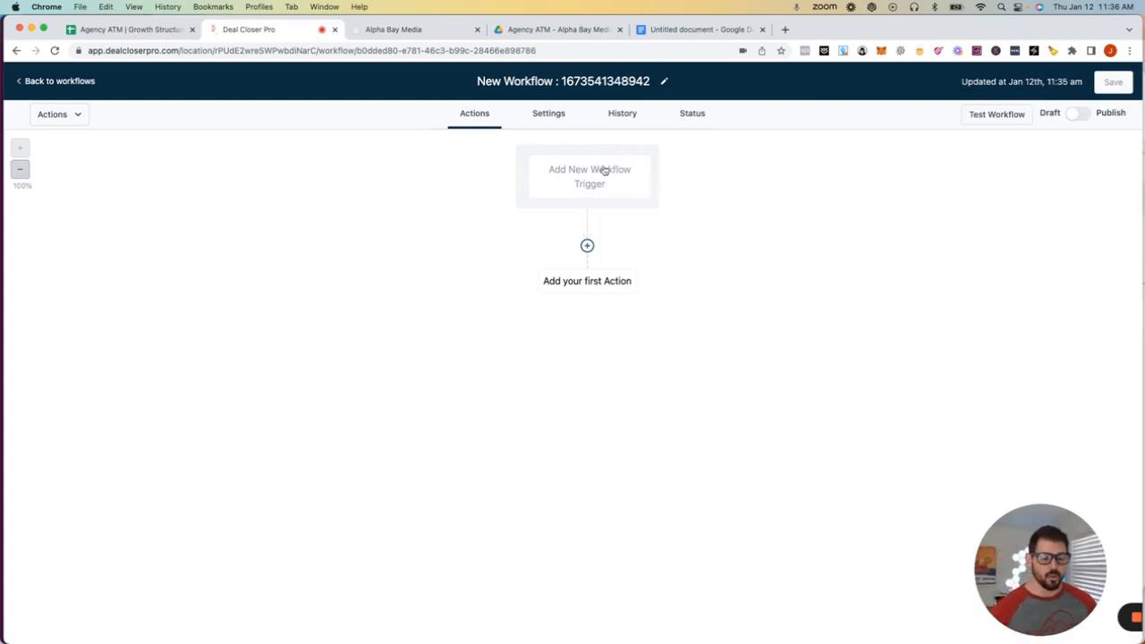
- Add a Send SMS action whose message starts 'Hey' plus the contact's first name
left_click(586, 282)
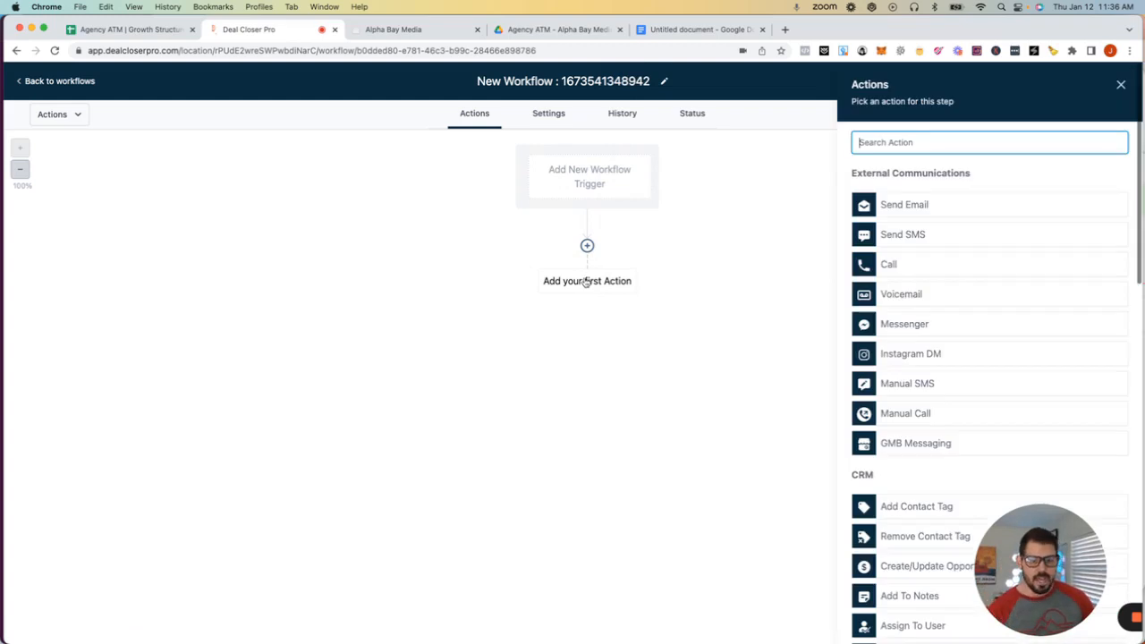
left_click(899, 235)
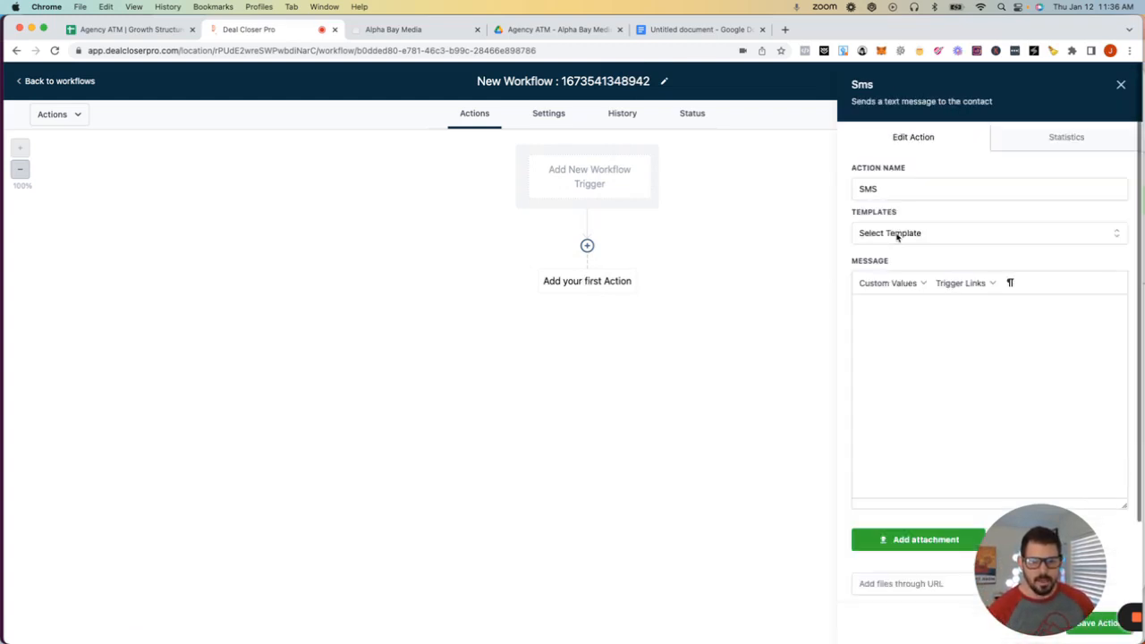
left_click(888, 309)
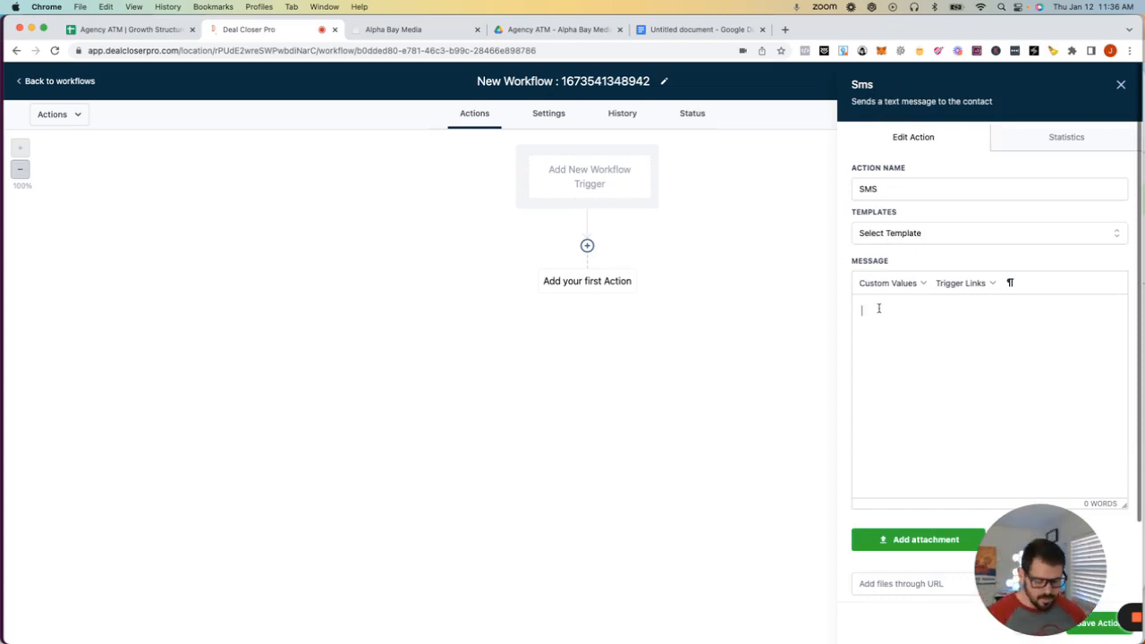
type("Hey")
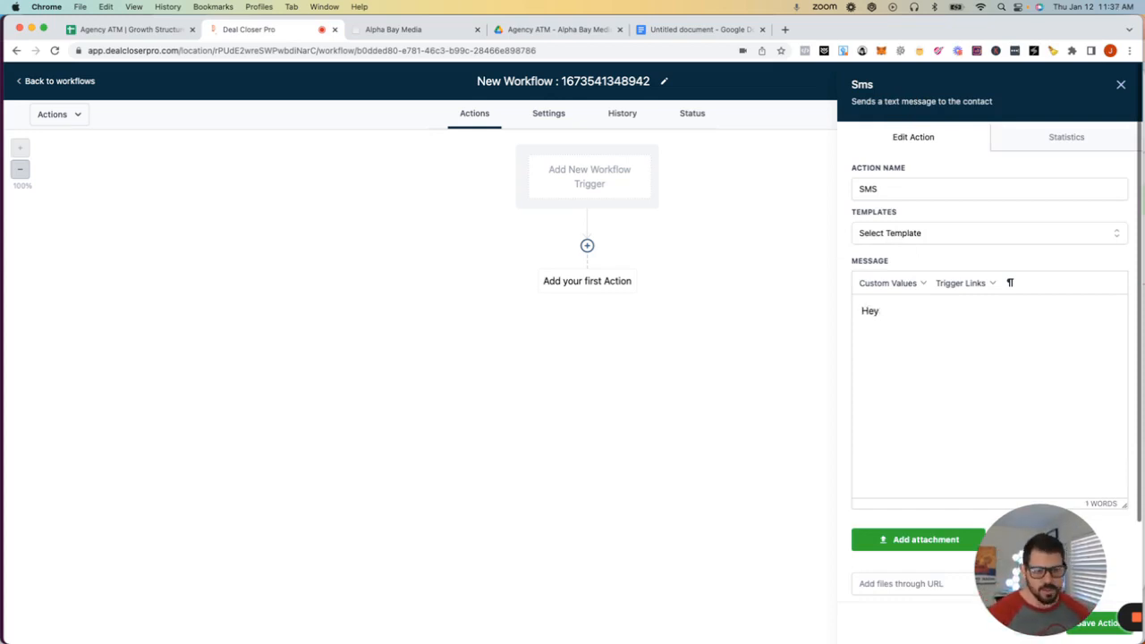
left_click(914, 285)
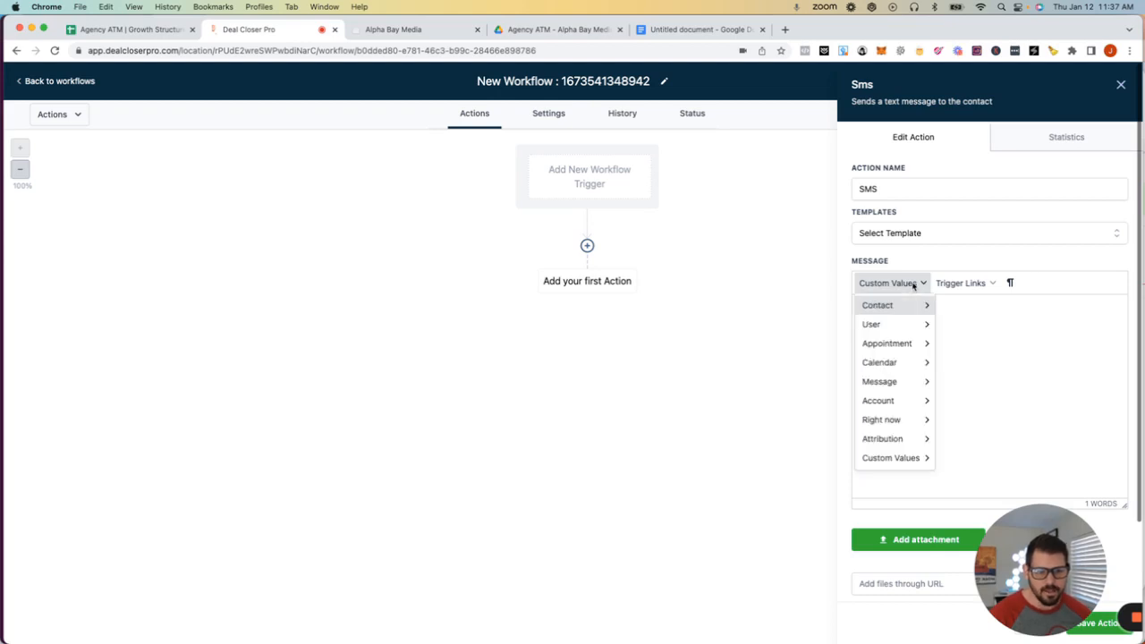
mouse_move(893, 306)
left_click(958, 328)
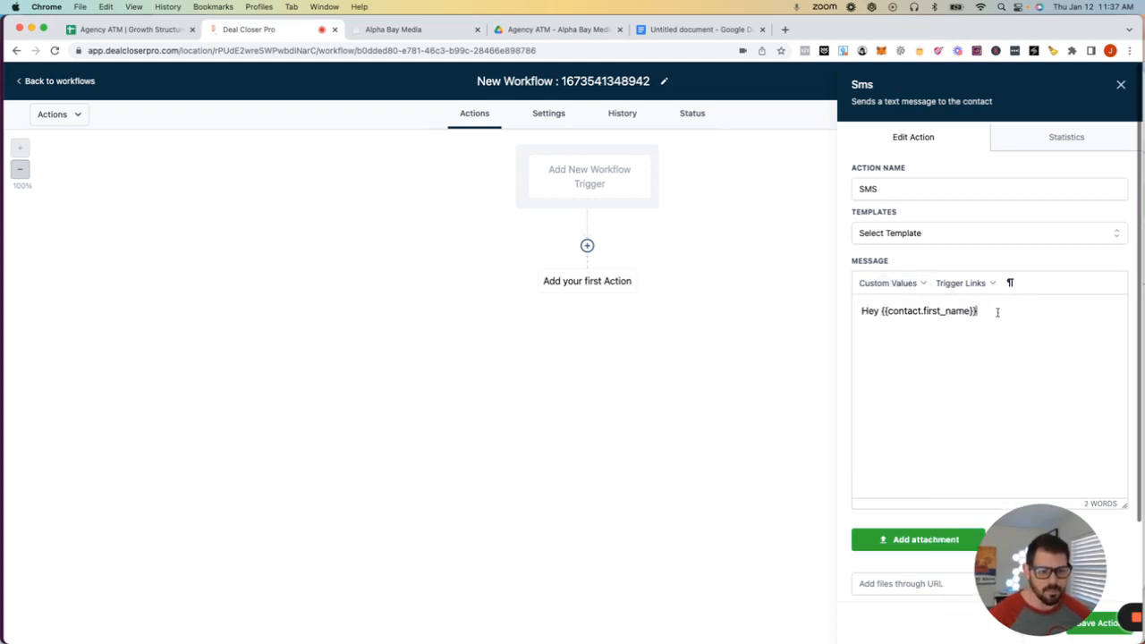
- Add a new line 'This is' followed by the agency's name custom value
key("Return")
key("Return")
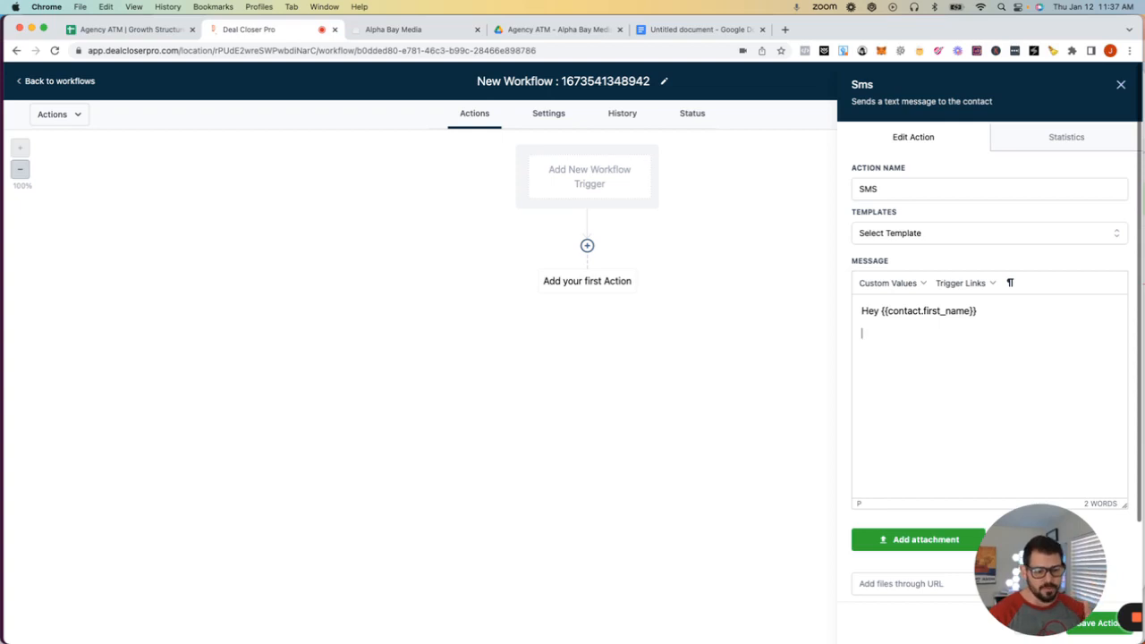
type("This is")
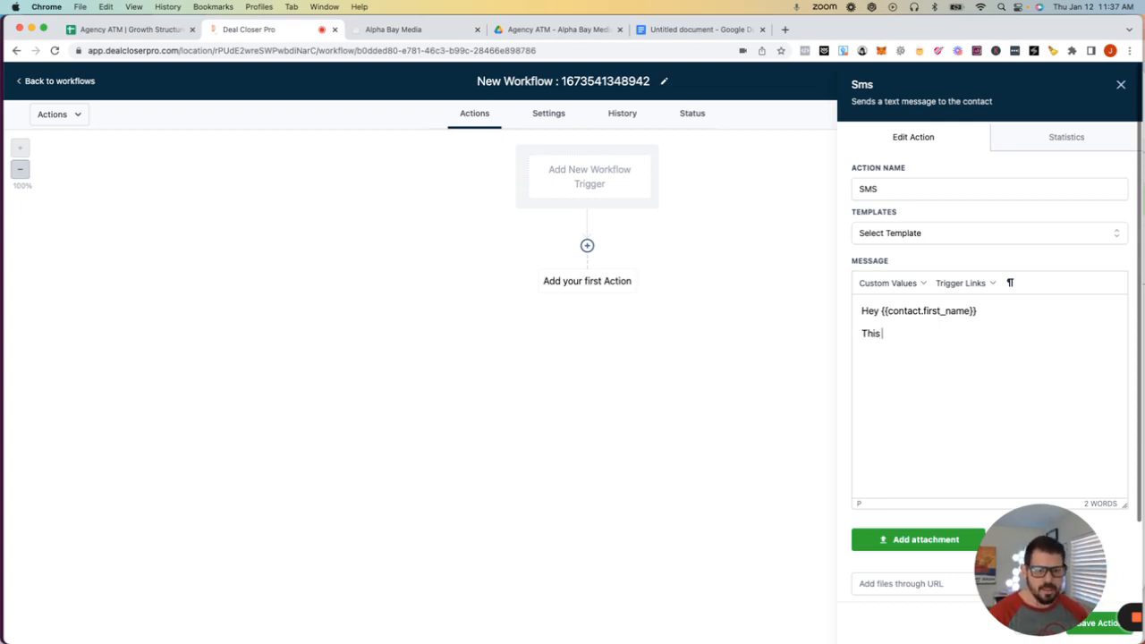
left_click(901, 285)
mouse_move(908, 458)
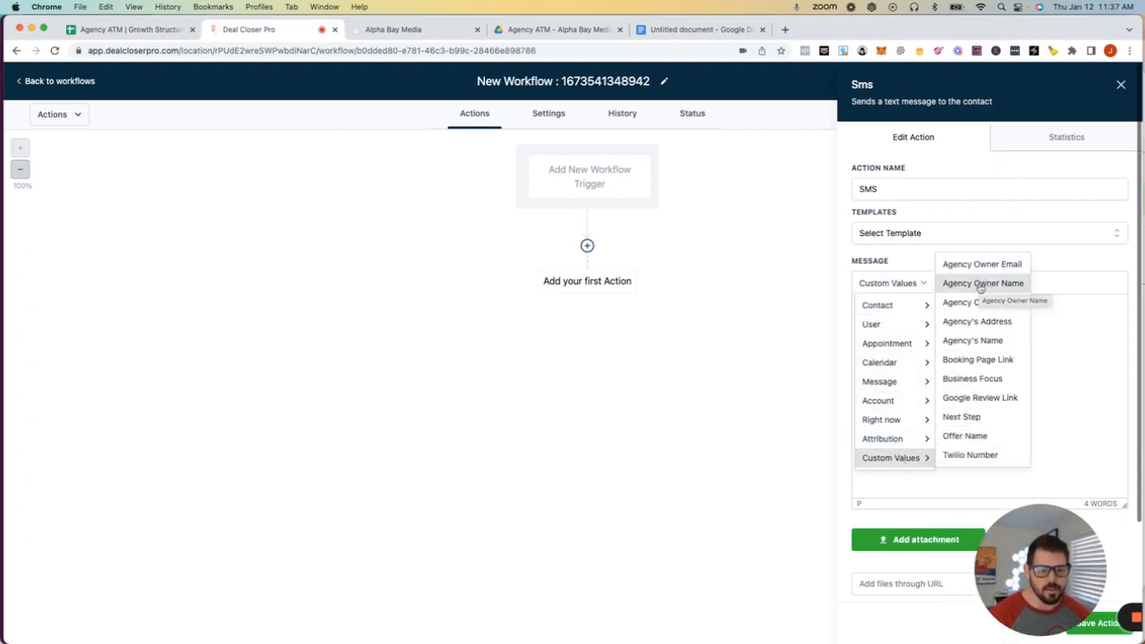
left_click(967, 341)
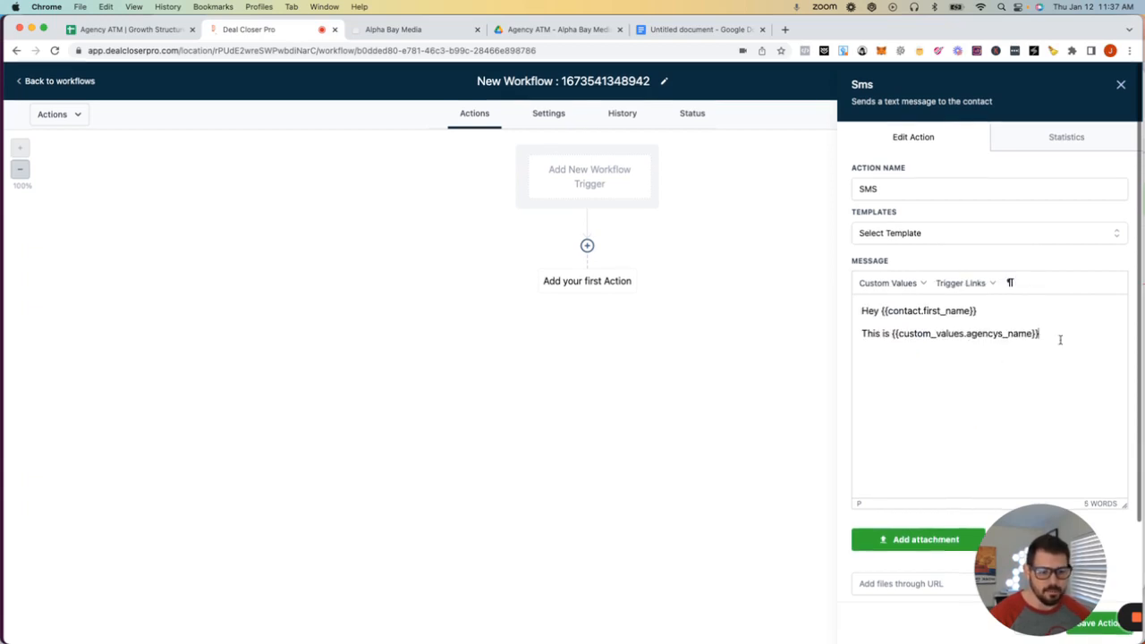
- Type 'Thank you for your business. Would you take 30 seconds and leave us a review. Here is our link'
type("Thank you fo")
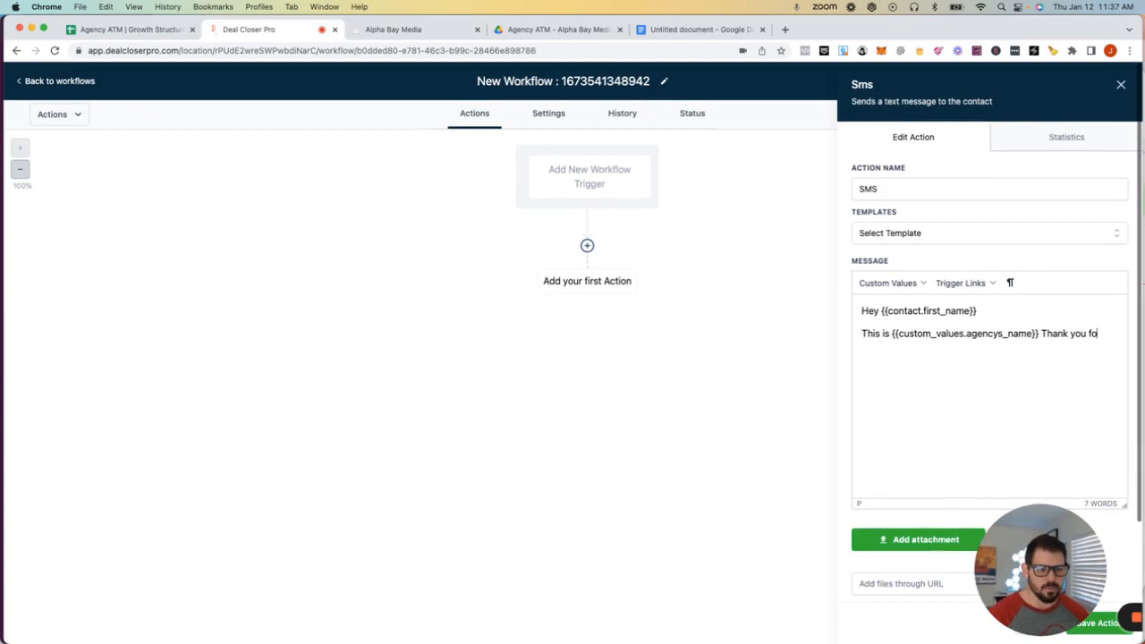
type("r your business. ")
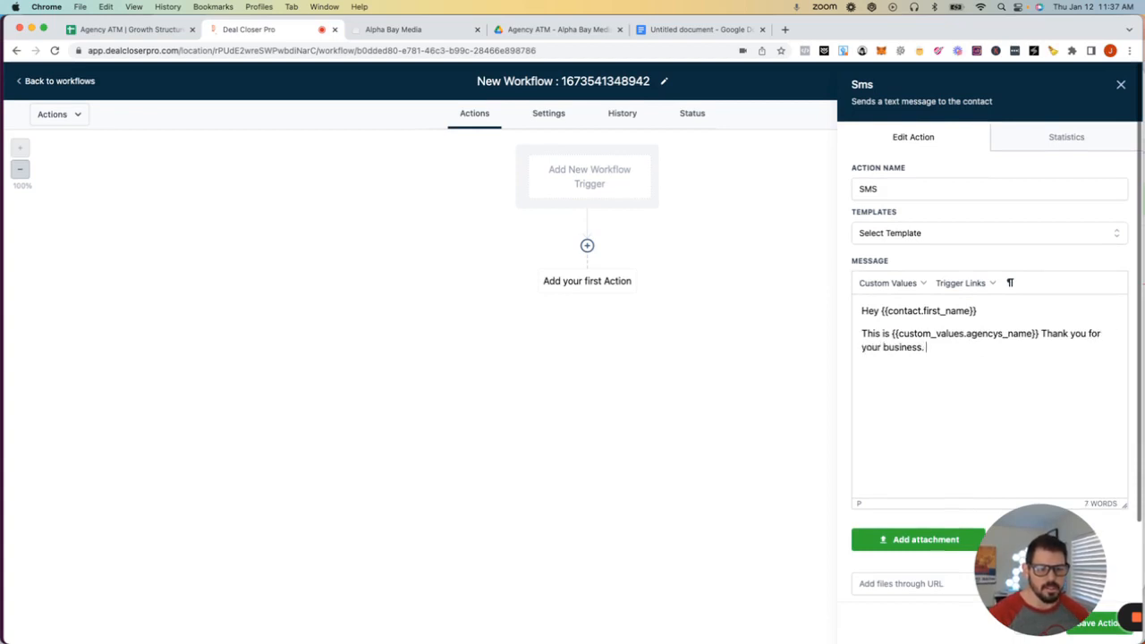
type("would you")
key("BackSpace")
key("BackSpace")
key("BackSpace")
key("BackSpace")
key("BackSpace")
key("BackSpace")
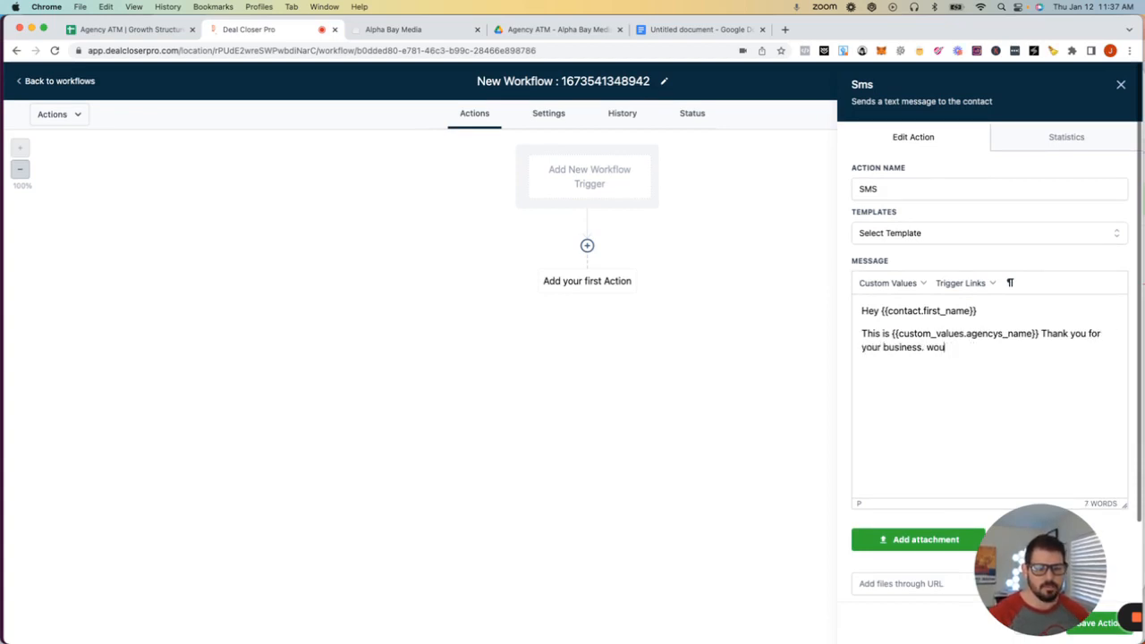
key("BackSpace")
key("BackSpace")
type("o")
key("BackSpace")
key("BackSpace")
type("Would y")
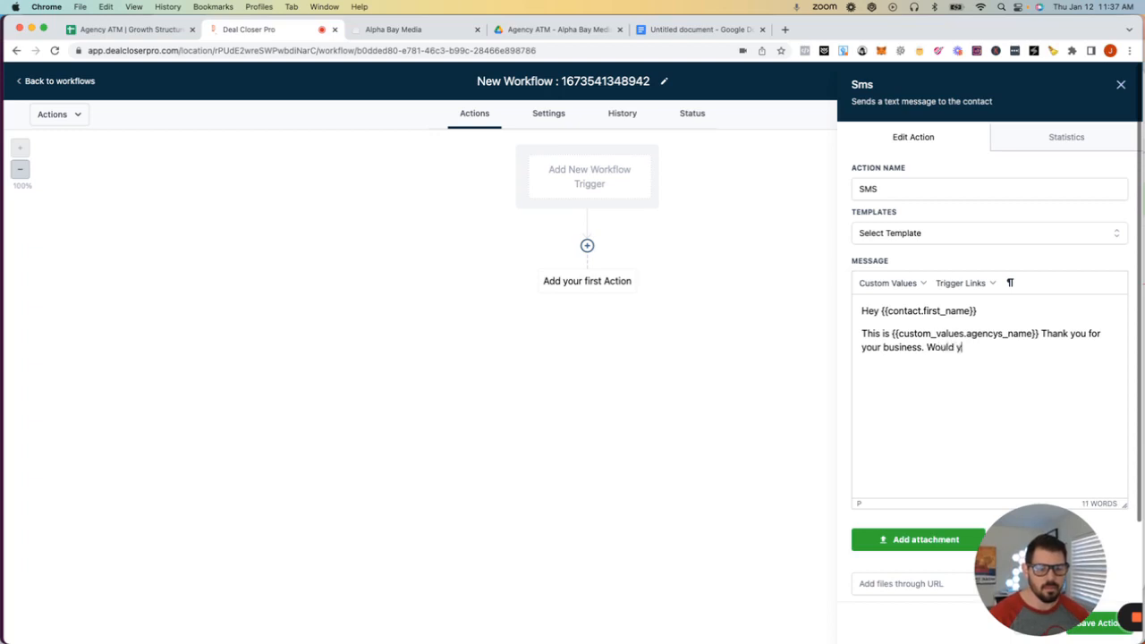
type("ou take 30 sece")
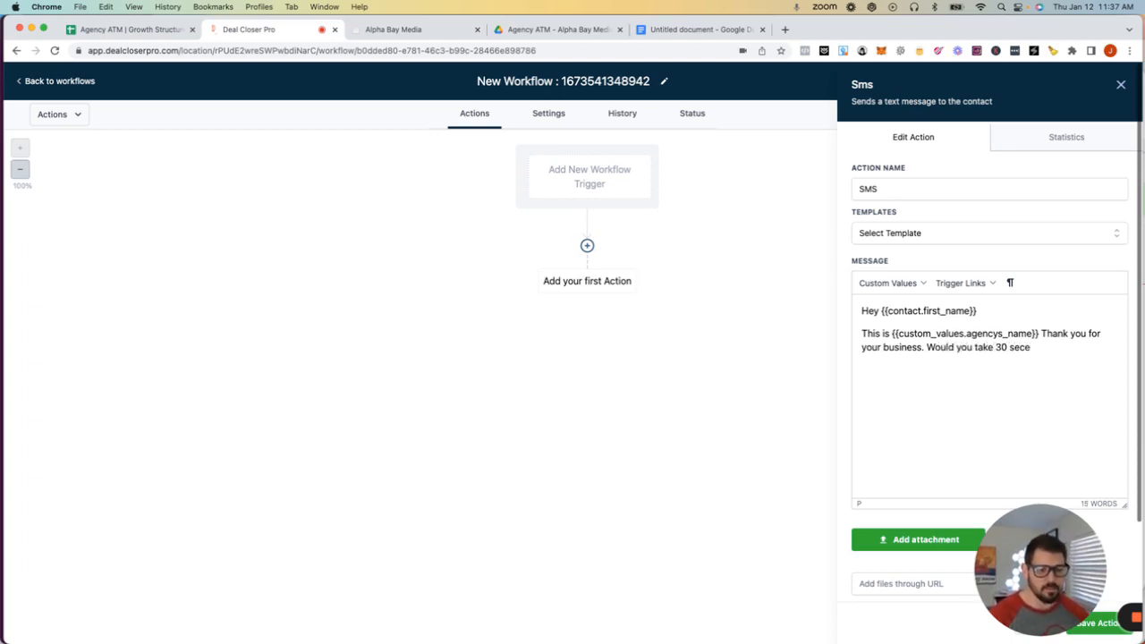
key("BackSpace")
type("onds an did")
key("BackSpace")
key("BackSpace")
key("BackSpace")
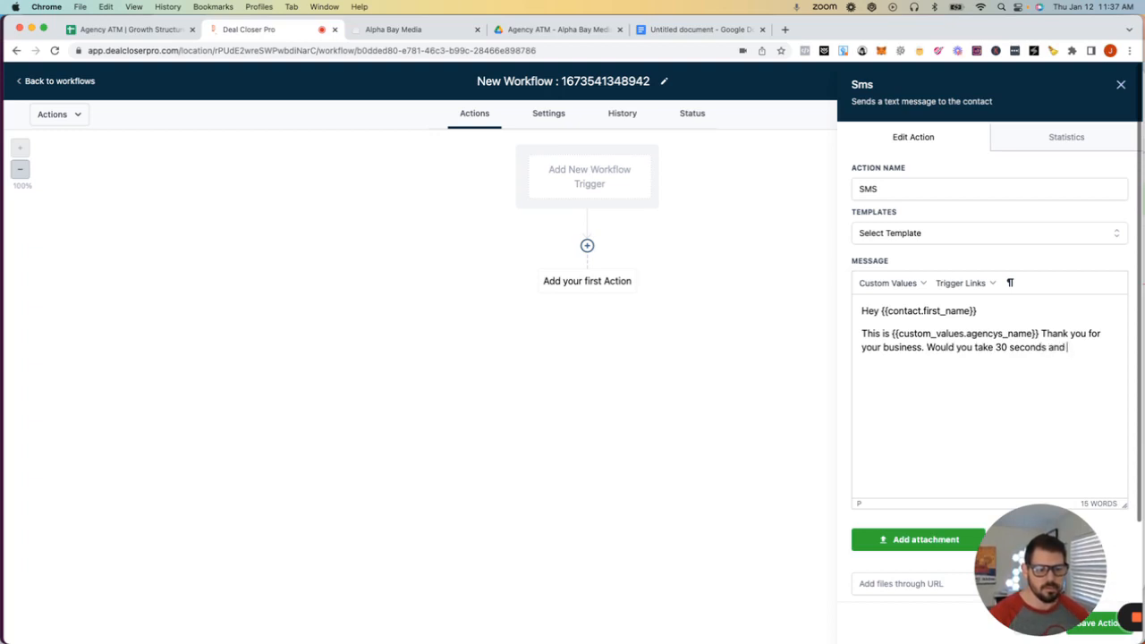
type("leave a us a review")
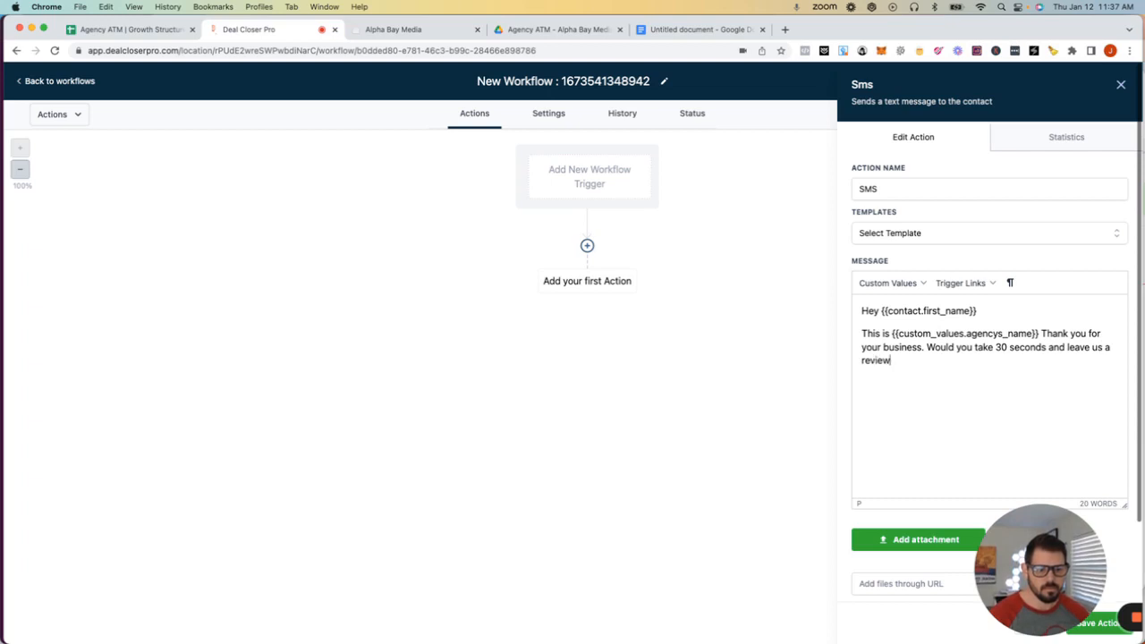
type(".")
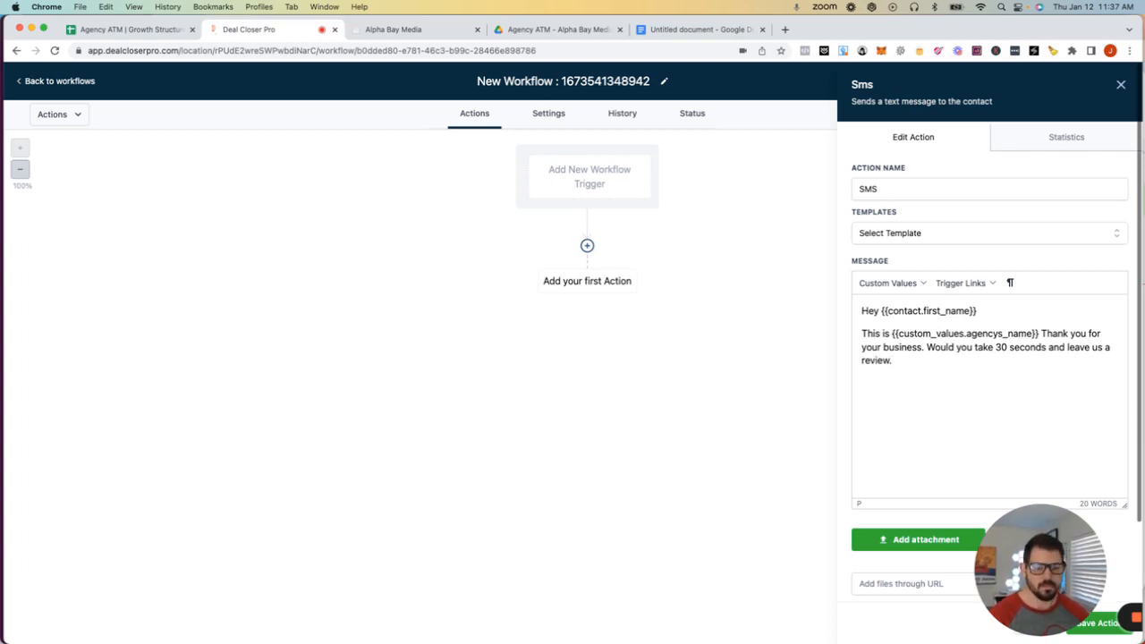
type(" Here is")
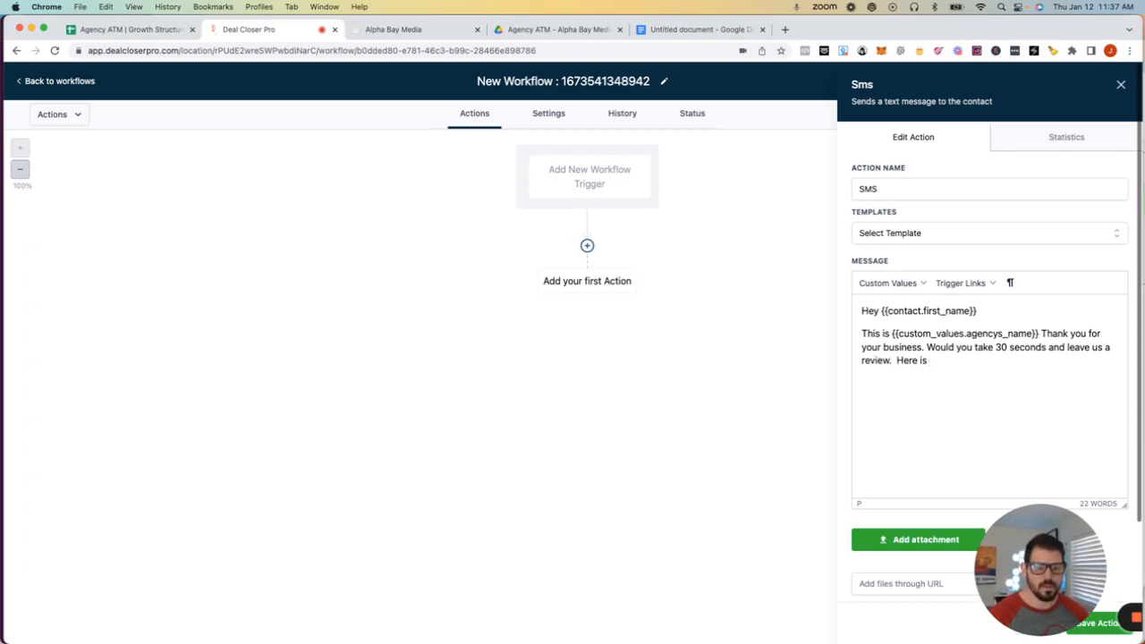
type(" our link")
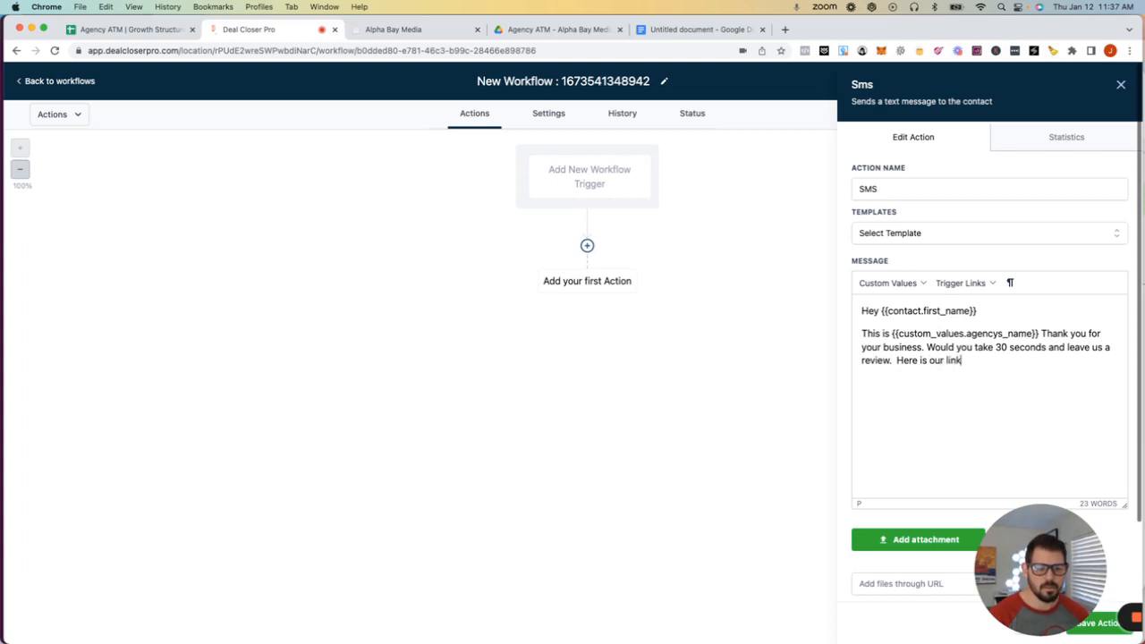
- Insert the Google Review Link custom value at the end of the message
left_click(891, 283)
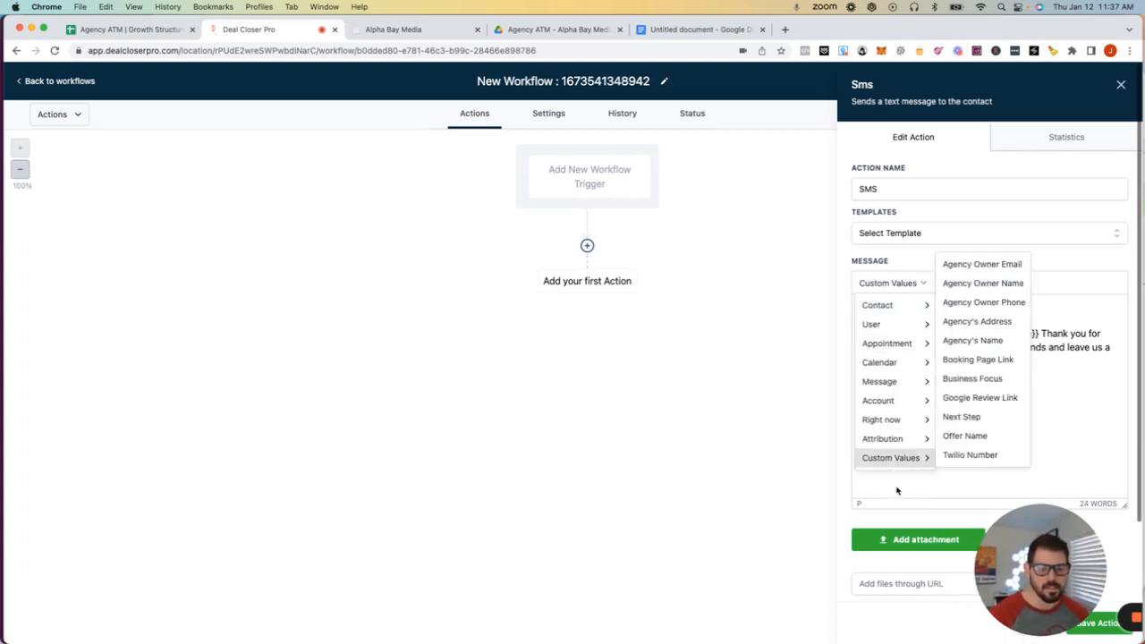
left_click(973, 399)
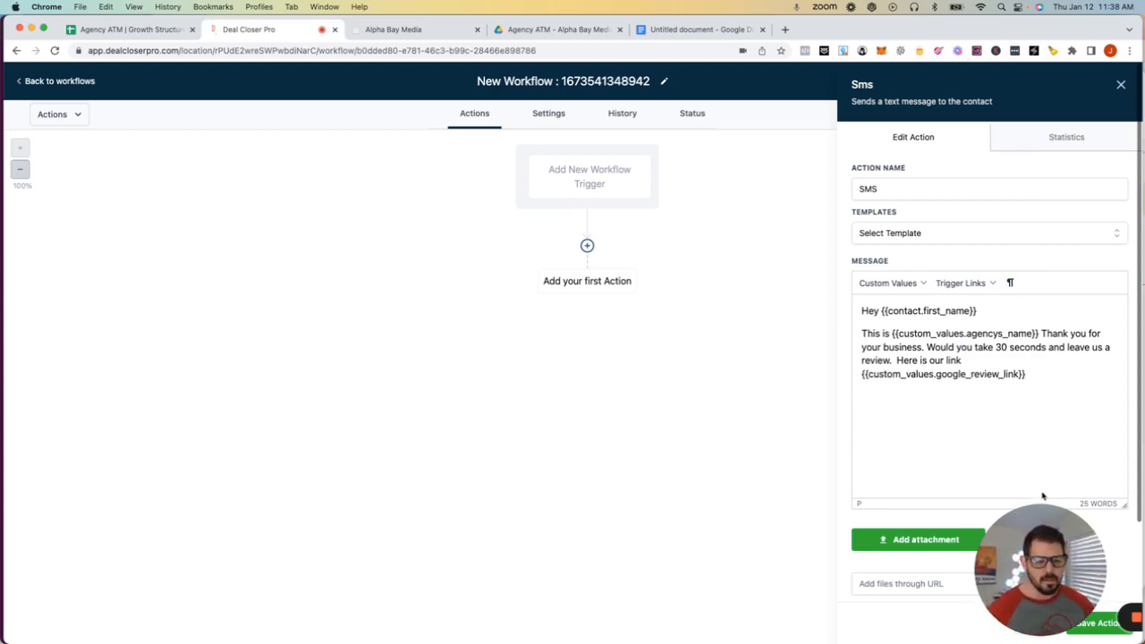
left_click_drag(1036, 535, 554, 469)
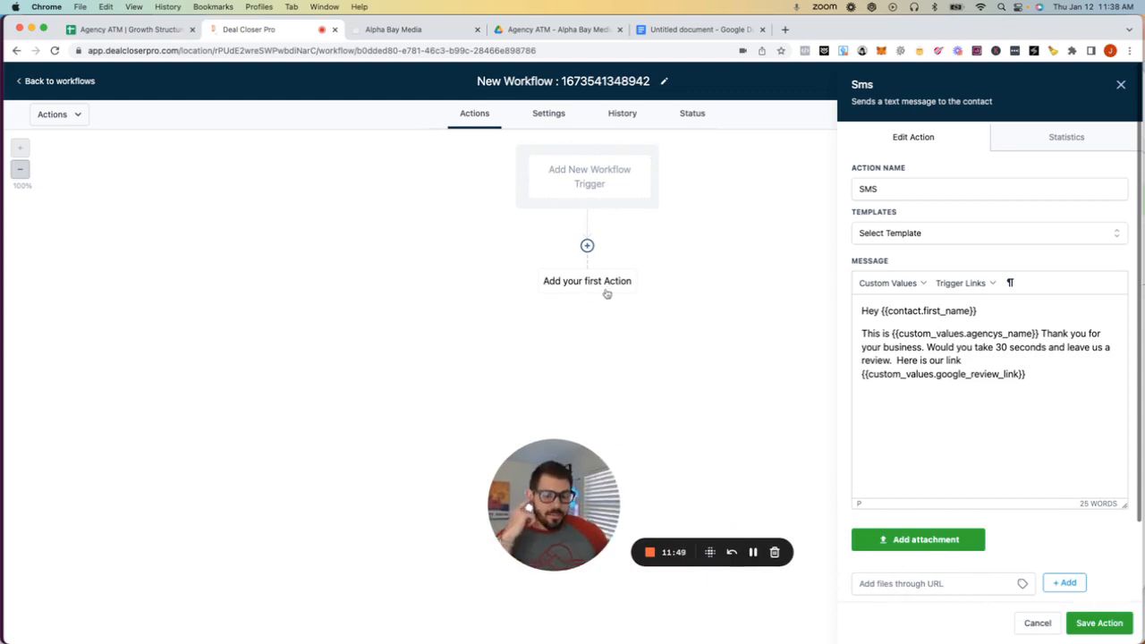
- Send a test SMS to a test phone number, then save the SMS action
scroll(991, 503, "down", 3)
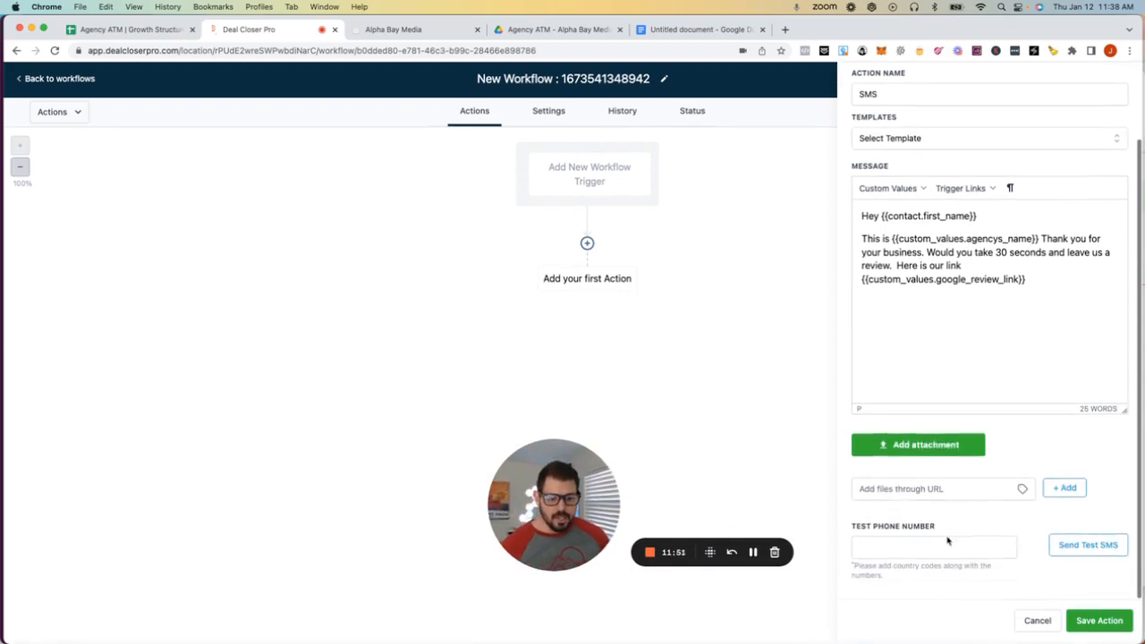
left_click(886, 552)
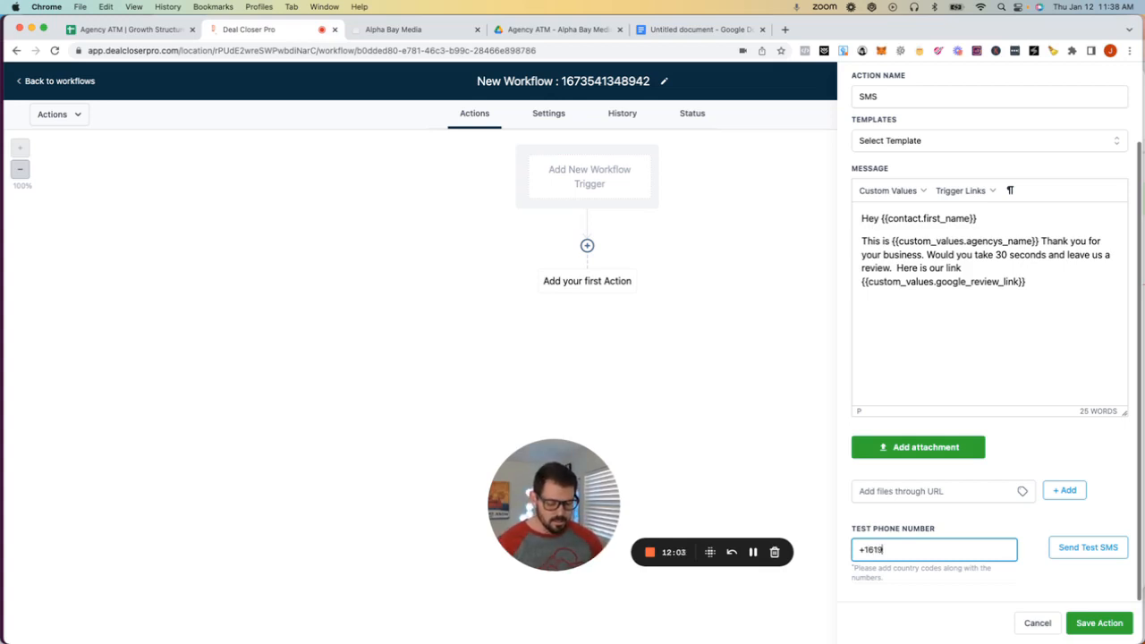
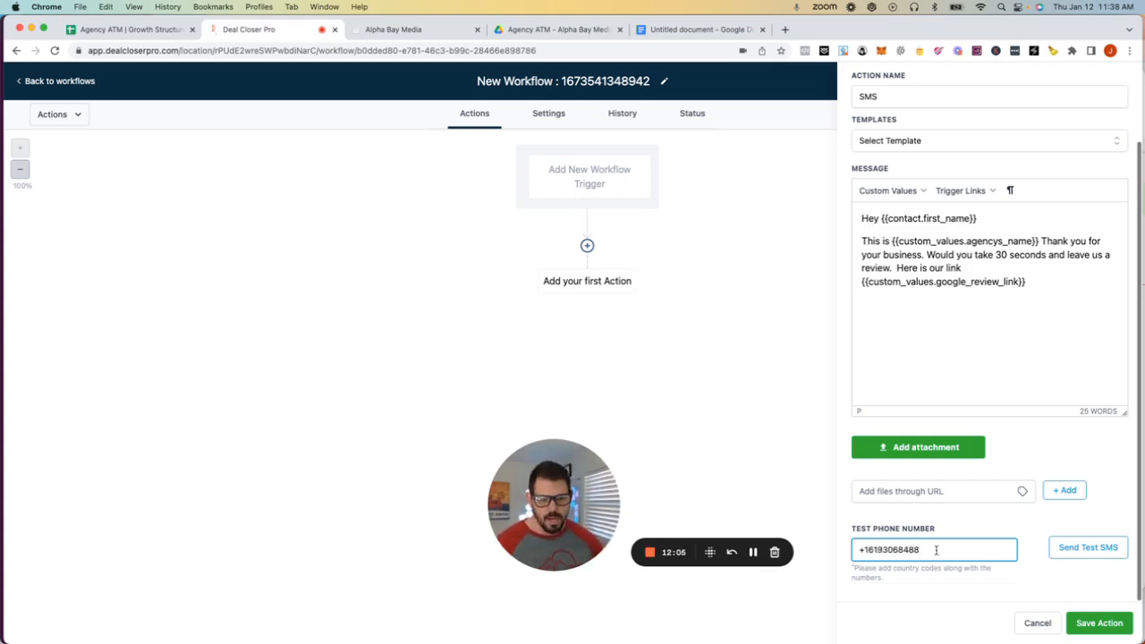
left_click(1088, 548)
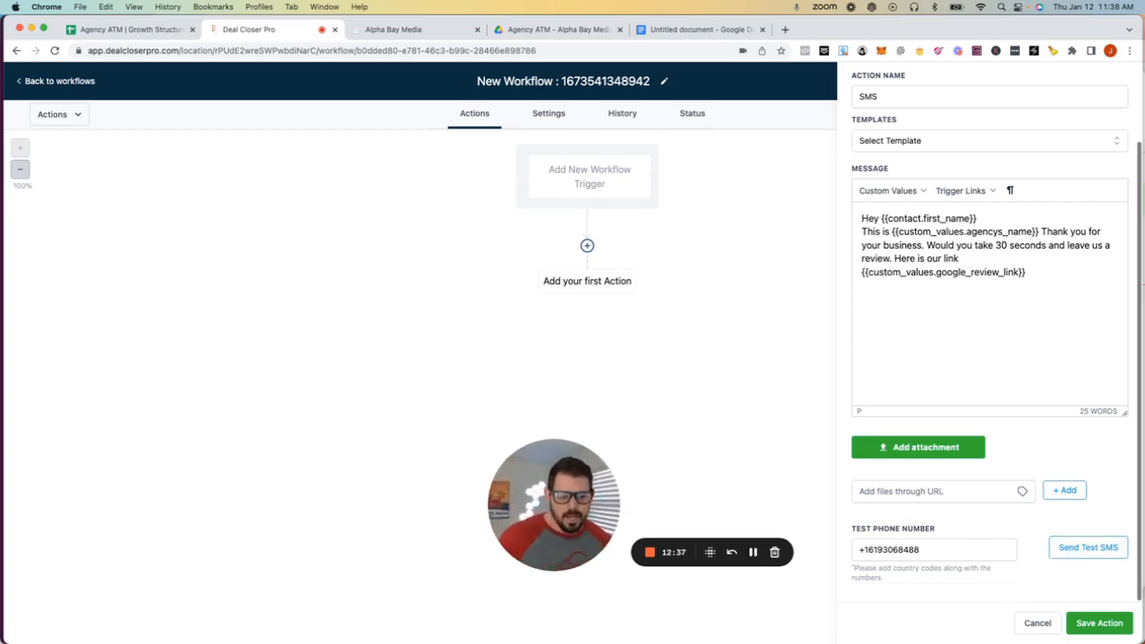
left_click(1100, 622)
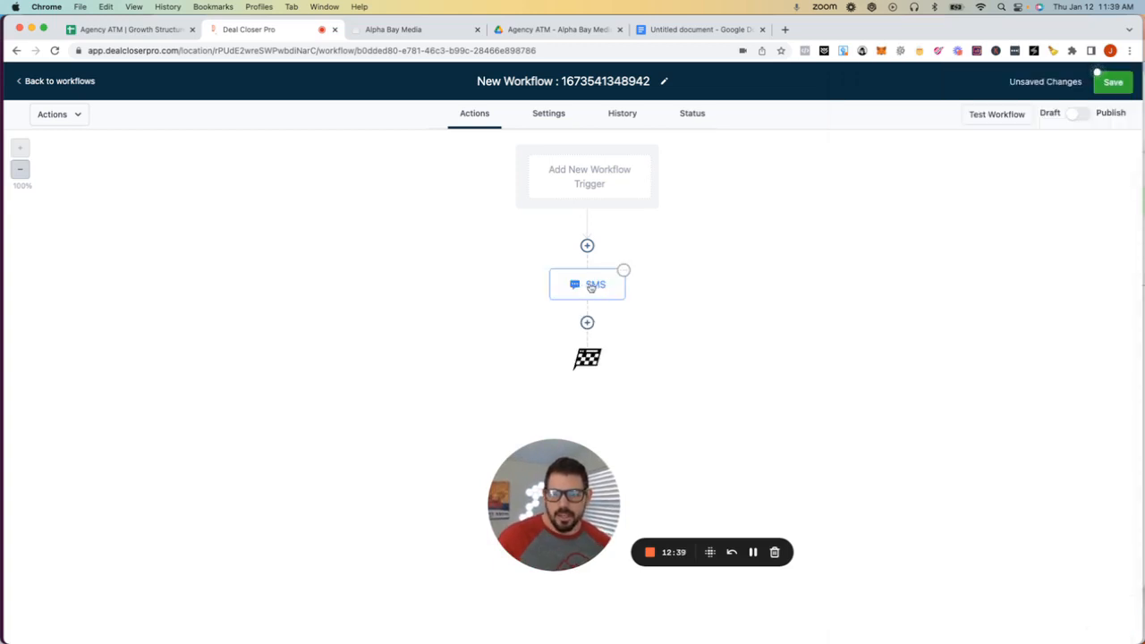
- Cancel a Send Email action after the SMS, save the workflow, and return to Workflows
left_click_drag(519, 483, 39, 546)
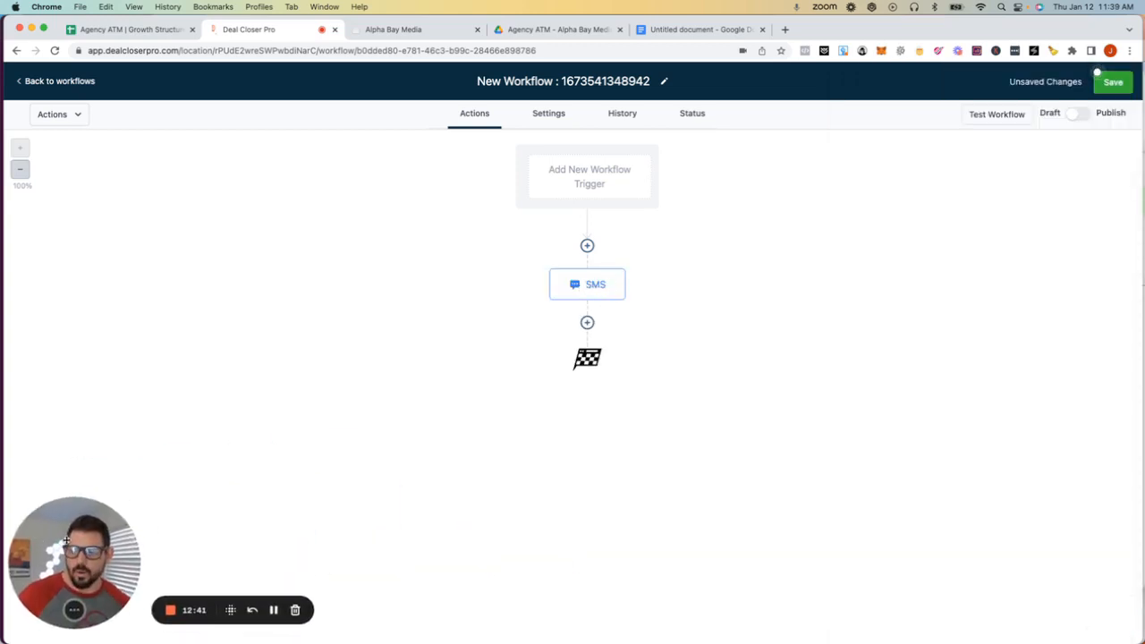
left_click(587, 322)
left_click(923, 206)
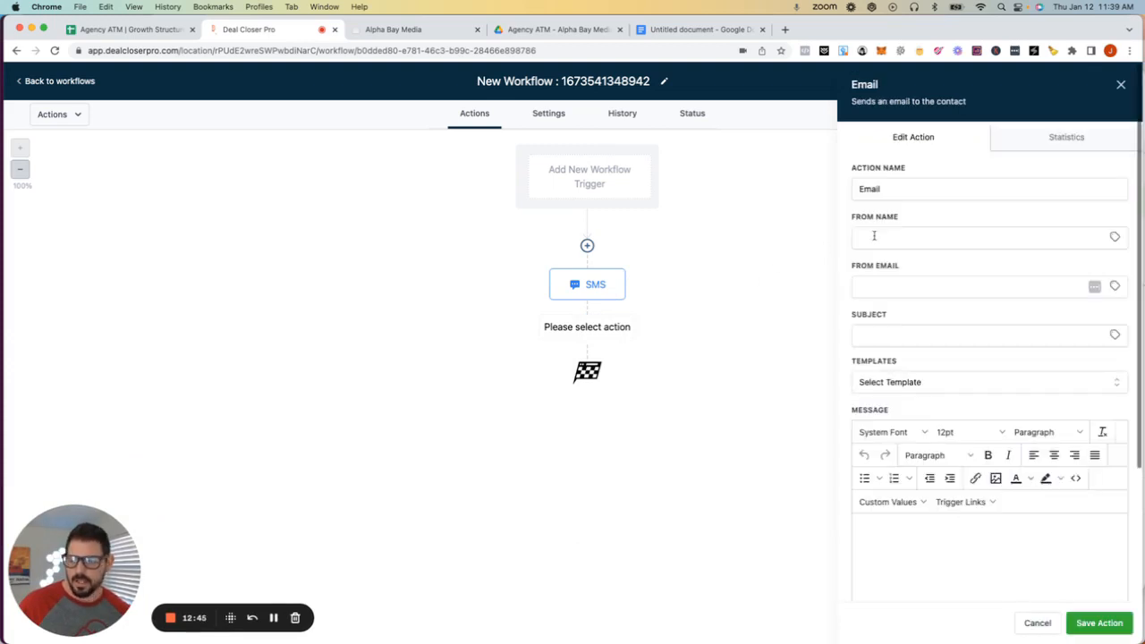
left_click(1121, 84)
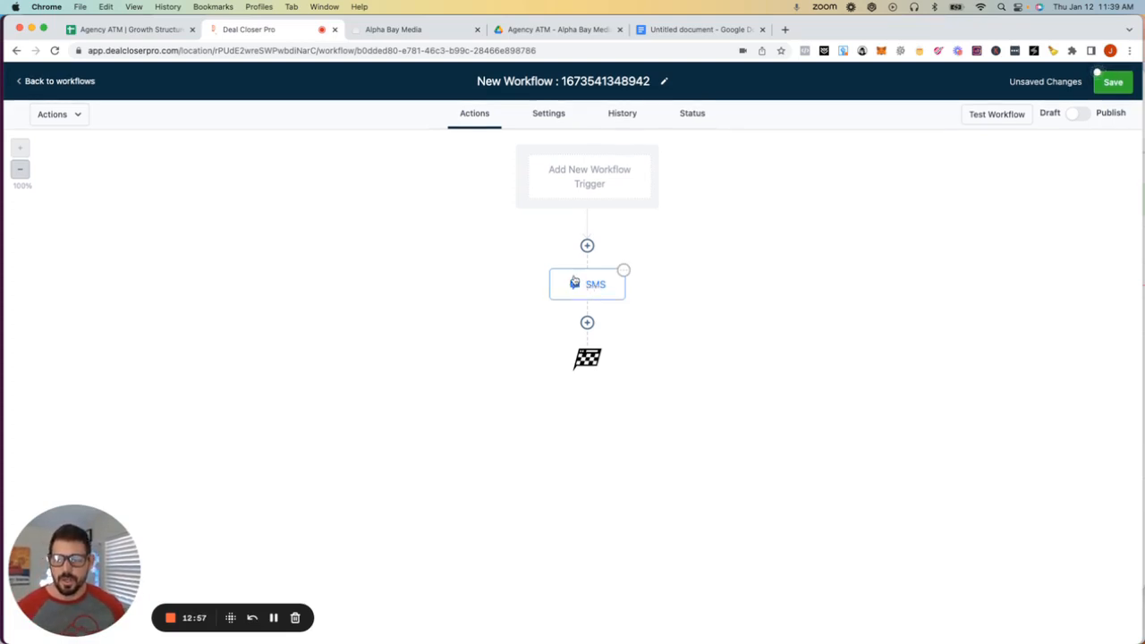
left_click(1109, 85)
left_click(50, 83)
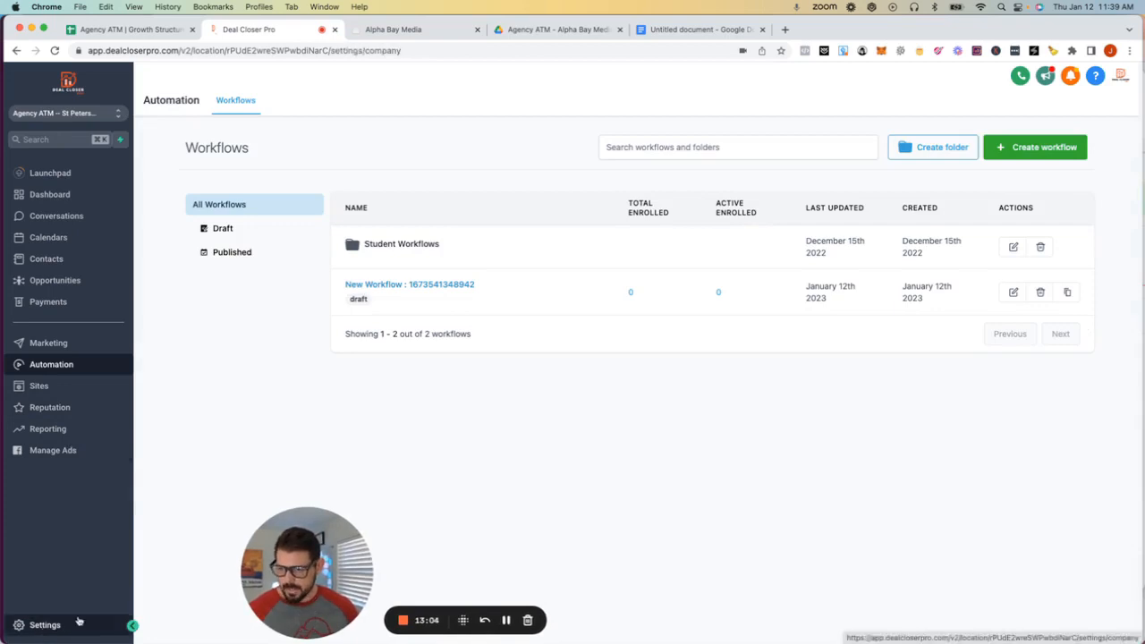
- Open Custom Values in Settings and highlight Booking Page Link, Business Focus, Next Step and the agency address value
left_click(45, 625)
left_click(41, 438)
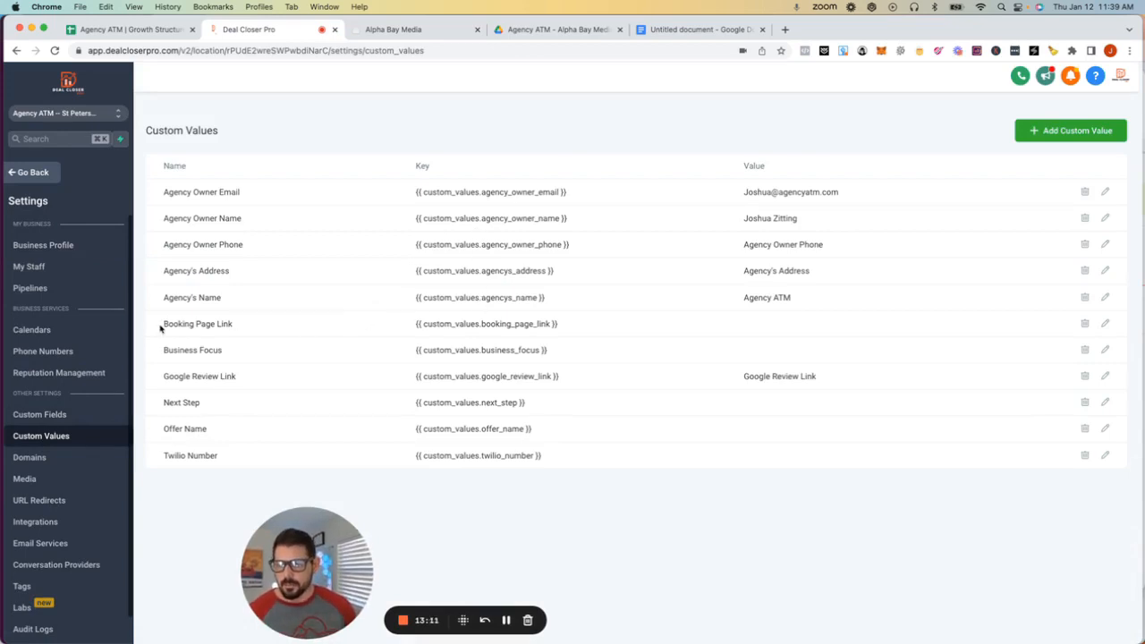
left_click_drag(163, 324, 262, 330)
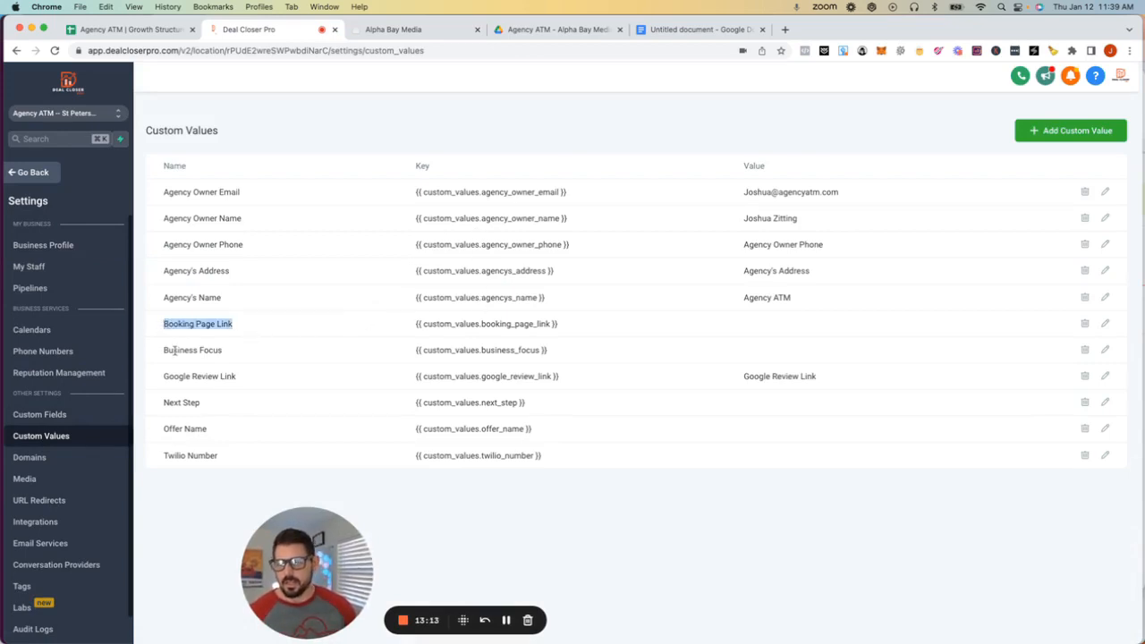
left_click_drag(163, 350, 252, 351)
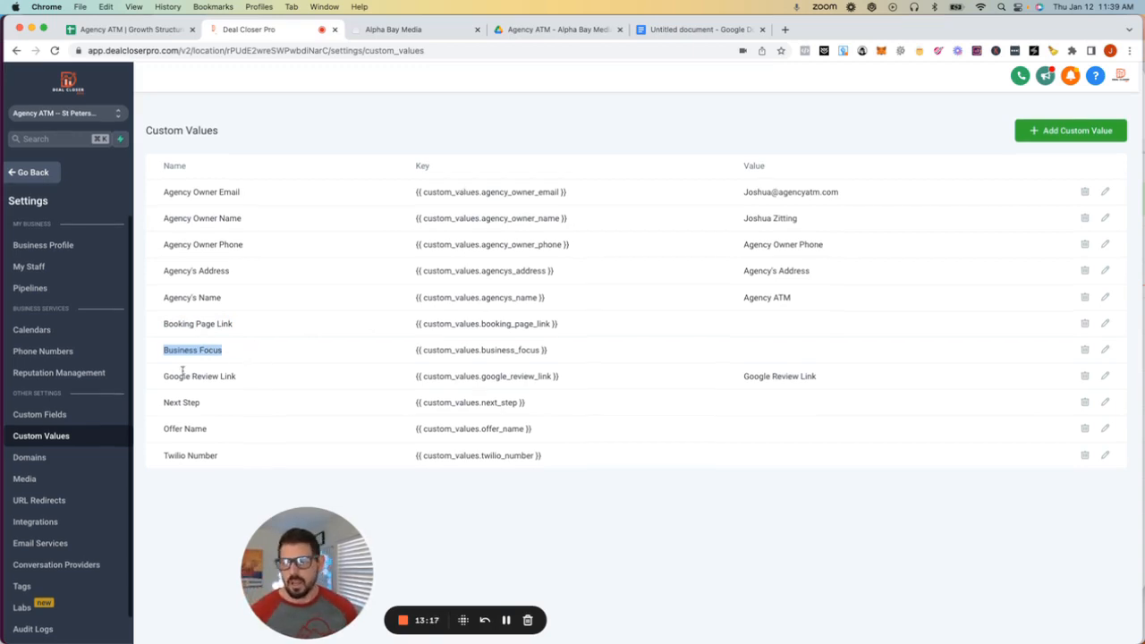
left_click_drag(163, 405, 229, 405)
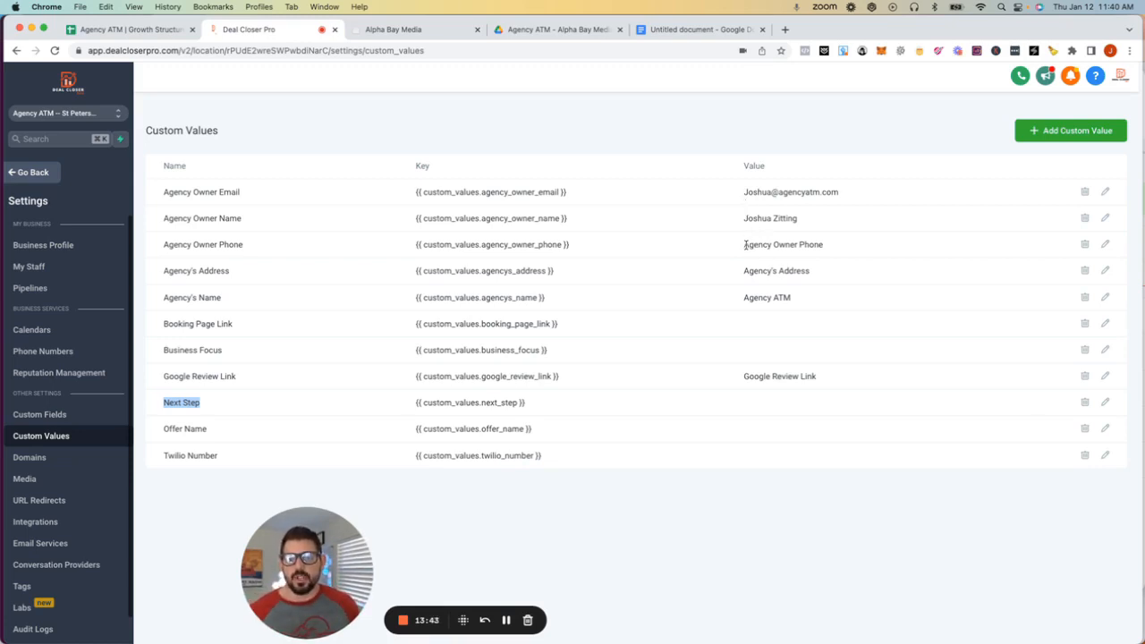
left_click_drag(744, 271, 817, 275)
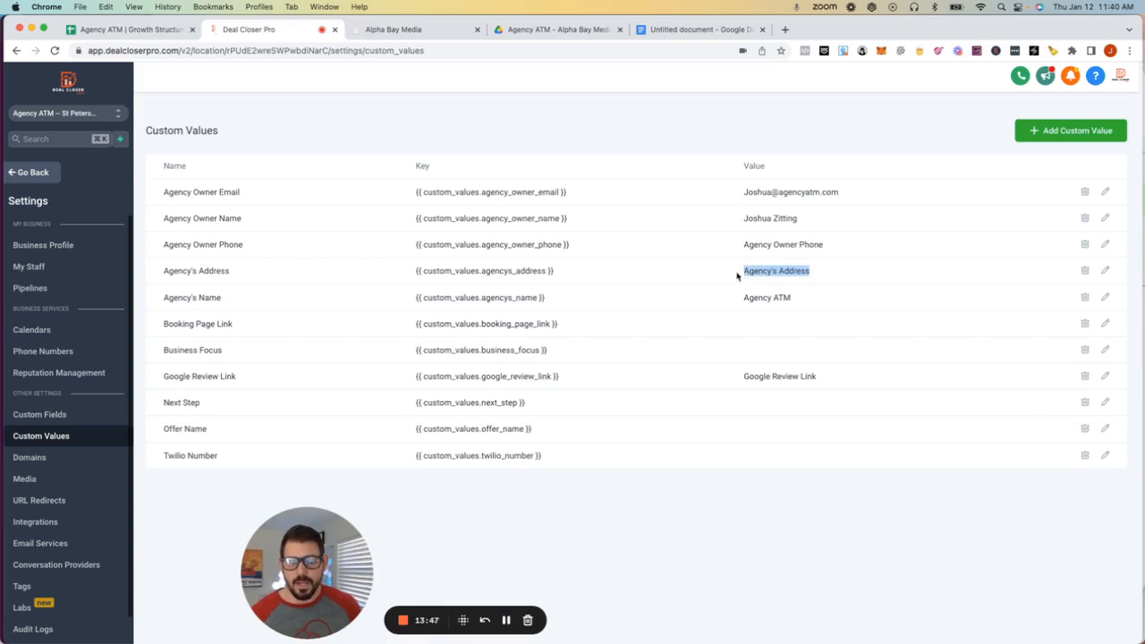